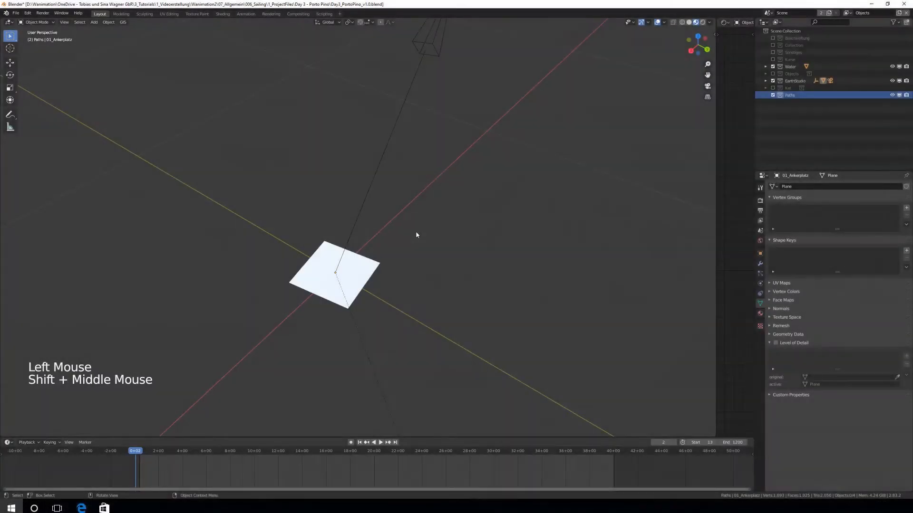
Hide the Water collection, select the white anchor plane and snap the 3D cursor to it
{"action": "left_click", "coordinate": [772, 66]}
{"action": "left_click", "coordinate": [351, 276]}
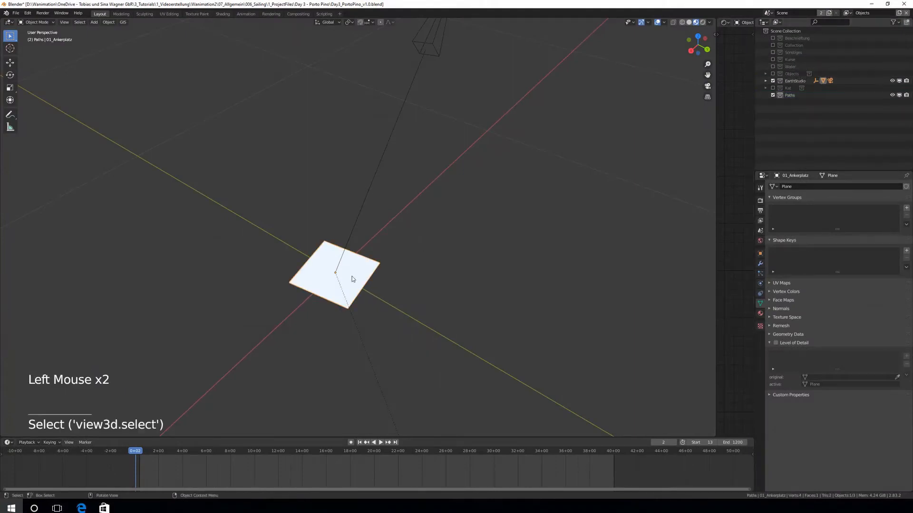
{"action": "scroll", "coordinate": [351, 276], "scroll_direction": "down", "scroll_amount": 9}
{"action": "scroll", "coordinate": [351, 276], "scroll_direction": "up", "scroll_amount": 4}
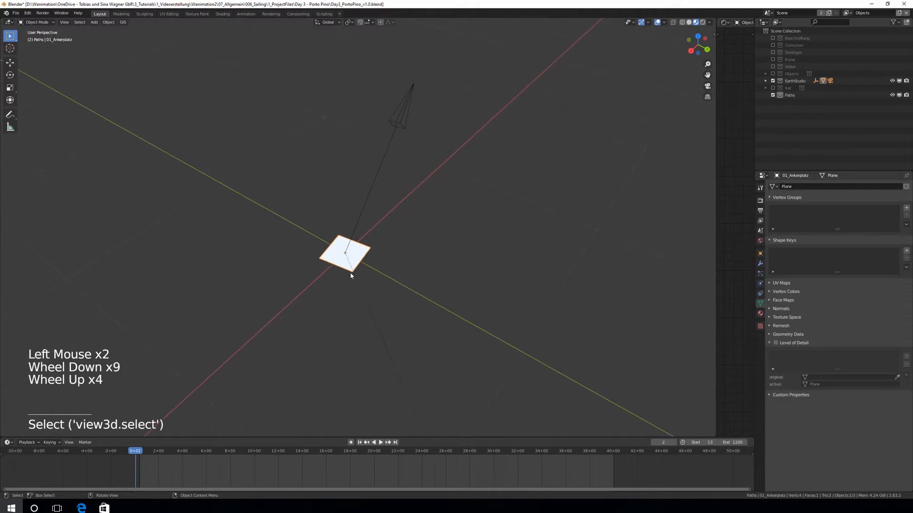
{"action": "key", "text": "shift+s"}
{"action": "middle_click_drag", "start_coordinate": [379, 280], "coordinate": [391, 287], "text": "shift"}
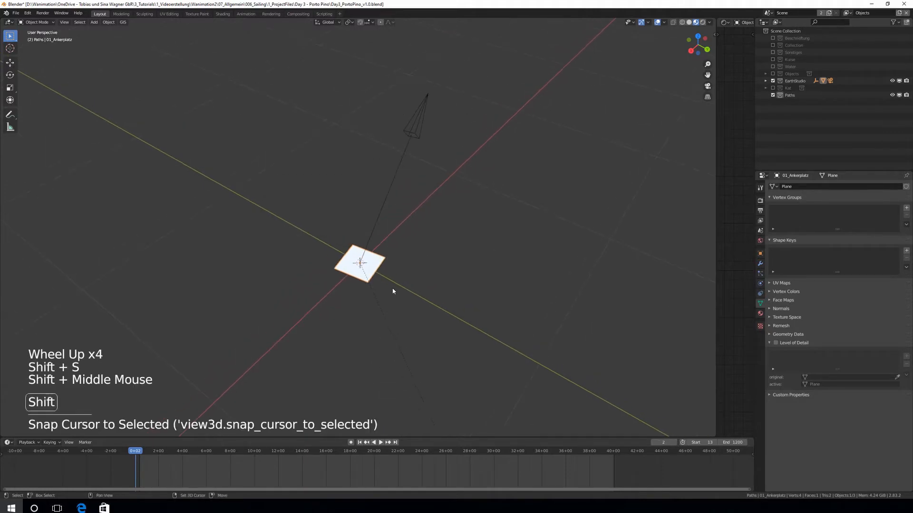
Add a Bezier curve at the 3D cursor and rename it SailingPath
{"action": "key", "text": "shift+a"}
{"action": "mouse_move", "coordinate": [390, 296]}
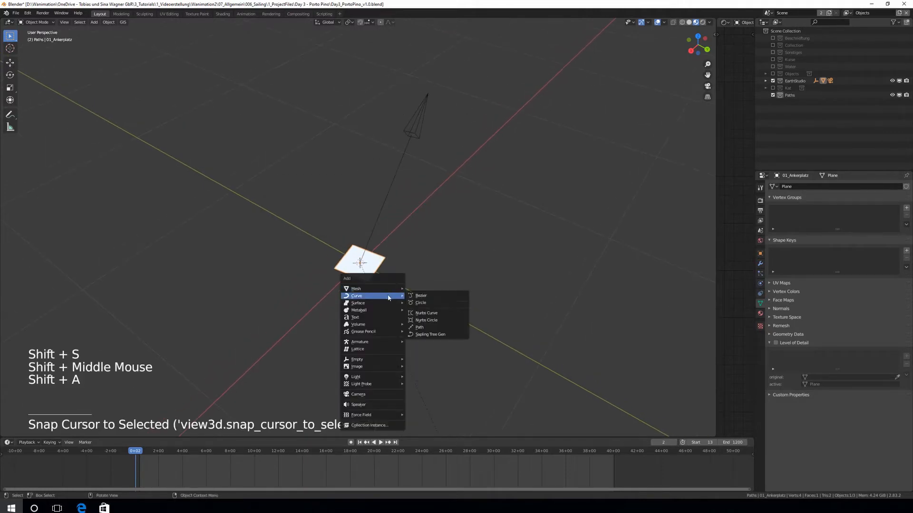
{"action": "left_click", "coordinate": [423, 296]}
{"action": "double_click", "coordinate": [792, 103]}
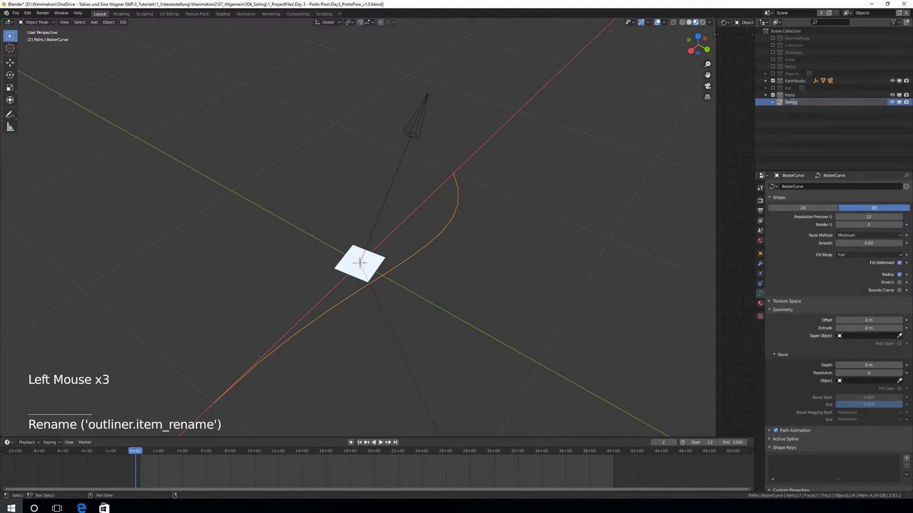
{"action": "type", "text": "SailingCourse"}
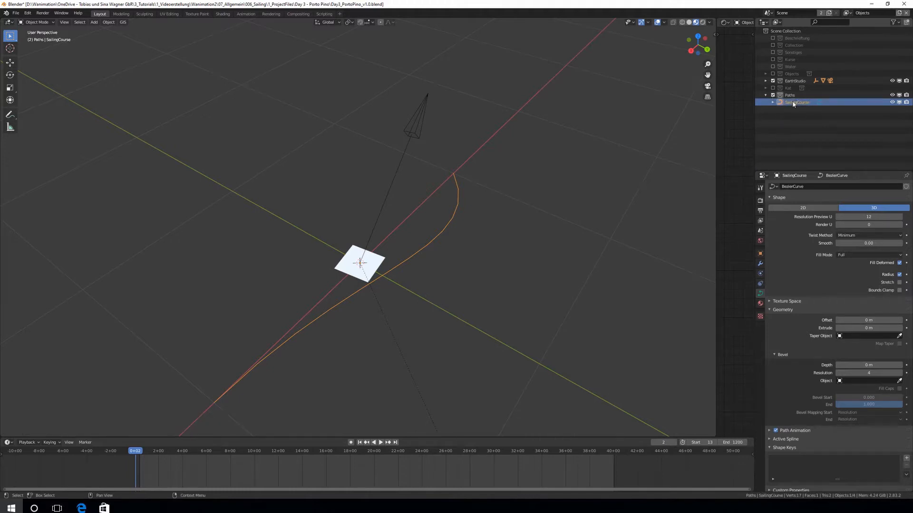
{"action": "double_click", "coordinate": [793, 102]}
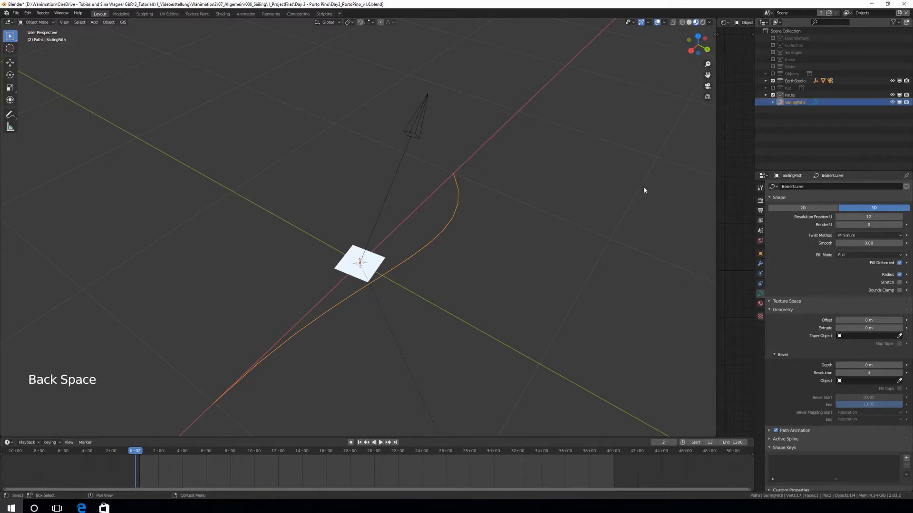
In Edit Mode, snap one end point of the curve to the 3D cursor and rotate it about the Z axis
{"action": "middle_click_drag", "start_coordinate": [466, 265], "coordinate": [457, 258], "text": "shift"}
{"action": "key", "text": "Tab"}
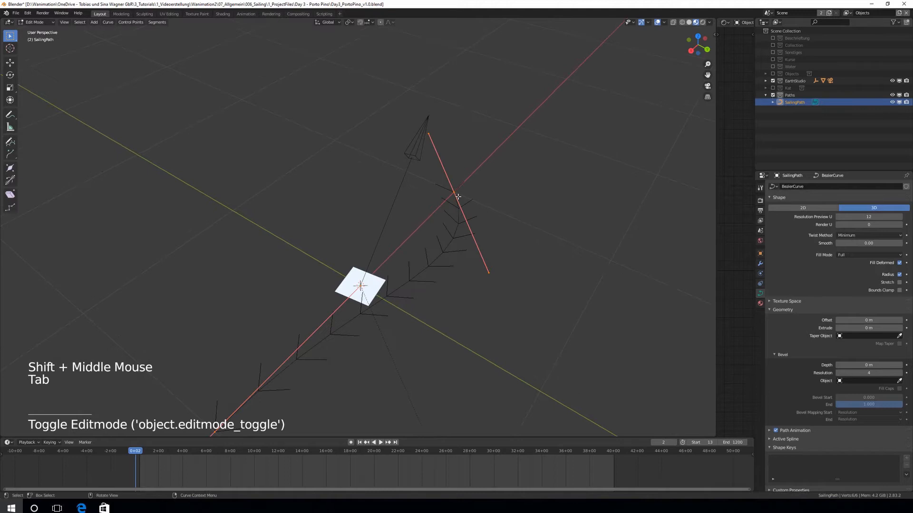
{"action": "left_click", "coordinate": [457, 196]}
{"action": "key", "text": "shift+s"}
{"action": "key", "text": "r"}
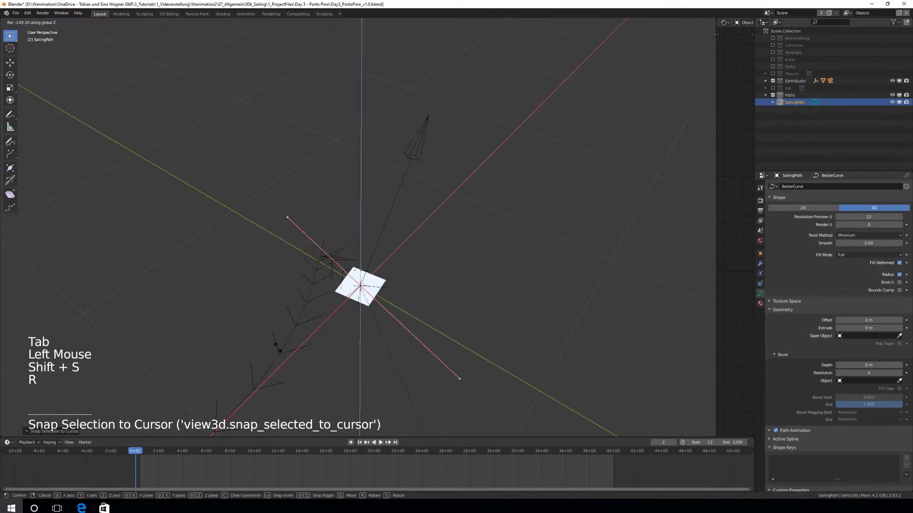
{"action": "left_click", "coordinate": [259, 309]}
Move the curve's other end point out over the water, away from the anchor plane
{"action": "left_click", "coordinate": [264, 391]}
{"action": "key", "text": "KP_2"}
{"action": "key", "text": "KP_0"}
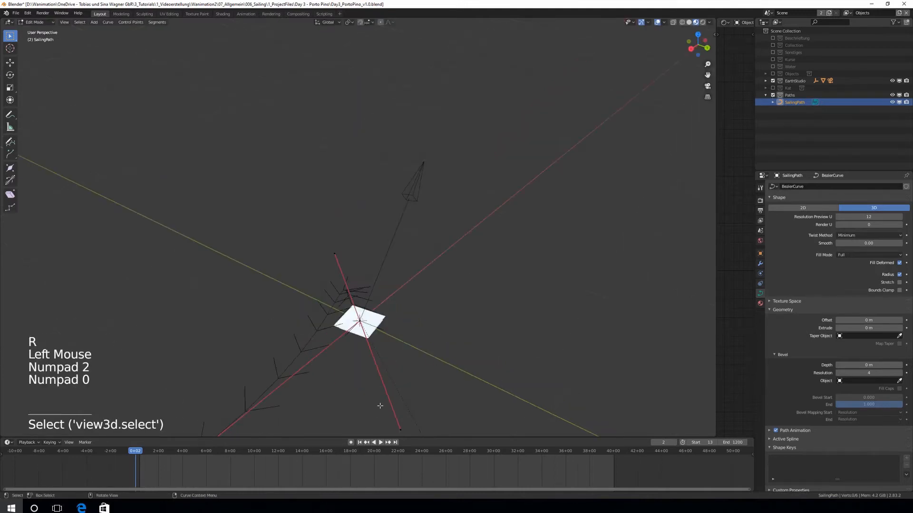
{"action": "middle_click_drag", "start_coordinate": [379, 403], "coordinate": [385, 351], "text": "shift"}
{"action": "scroll", "coordinate": [205, 345], "scroll_direction": "up", "scroll_amount": 2}
{"action": "left_click", "coordinate": [108, 325]}
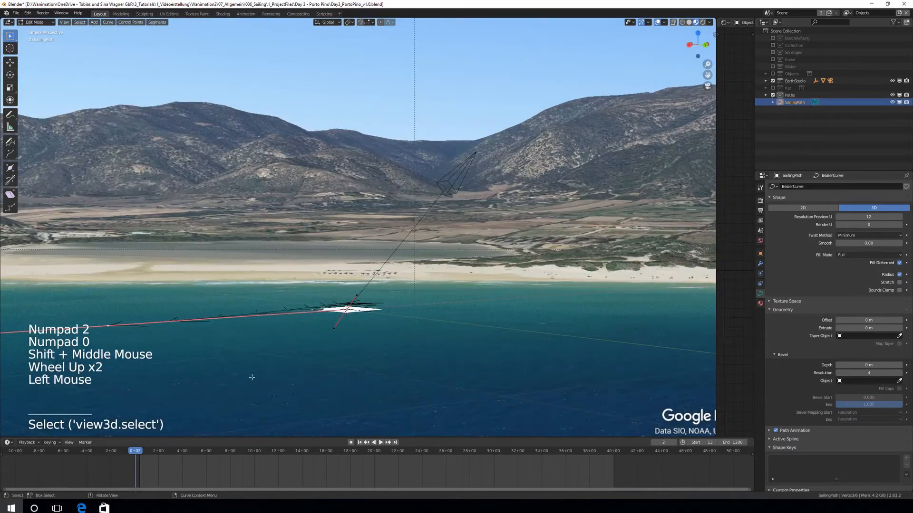
{"action": "key", "text": "g"}
{"action": "left_click", "coordinate": [214, 357]}
{"action": "key", "text": "g"}
{"action": "left_click", "coordinate": [143, 347]}
{"action": "middle_click_drag", "start_coordinate": [122, 344], "coordinate": [307, 361], "text": "shift"}
{"action": "key", "text": "g"}
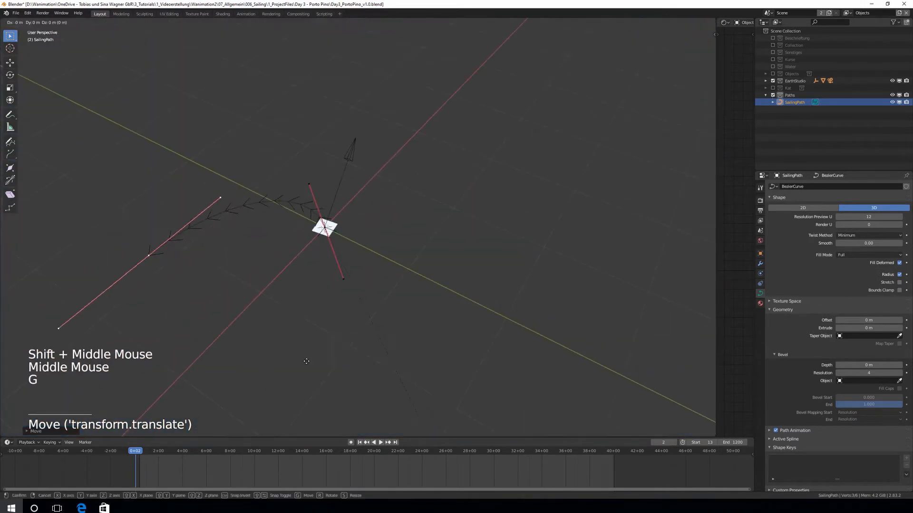
{"action": "left_click", "coordinate": [290, 351]}
Scale the anchored point's handles, then rotate, move and scale the free end point to smooth the curve
{"action": "left_click", "coordinate": [325, 228]}
{"action": "key", "text": "s"}
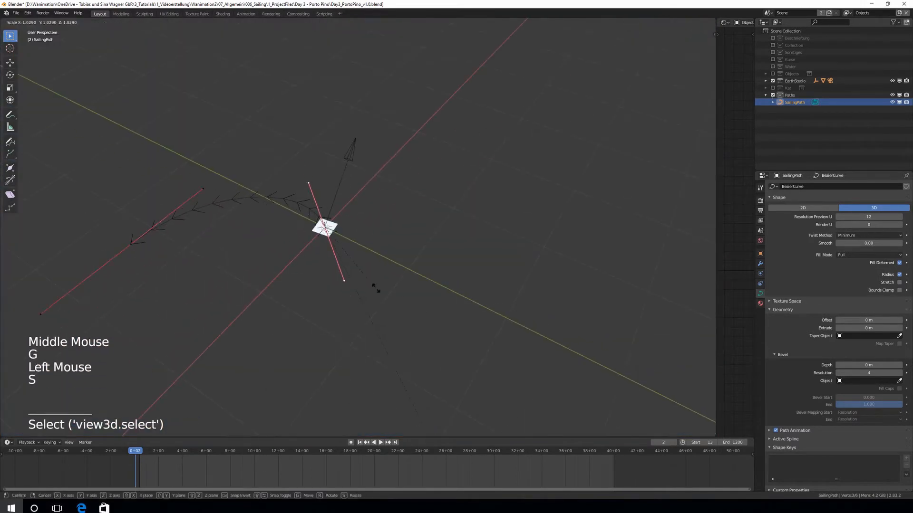
{"action": "left_click", "coordinate": [131, 246]}
{"action": "key", "text": "r"}
{"action": "key", "text": "g"}
{"action": "key", "text": "s"}
In camera view at frame 195, extrude a new control point from the free end of the path
{"action": "key", "text": "KP_0"}
{"action": "scroll", "coordinate": [380, 275], "scroll_direction": "down", "scroll_amount": 6}
{"action": "mouse_move", "coordinate": [355, 297]}
{"action": "middle_mouse_down", "text": "shift"}
{"action": "mouse_move", "coordinate": [380, 276]}
{"action": "mouse_move", "coordinate": [372, 298]}
{"action": "middle_mouse_up", "text": "shift"}
{"action": "left_click_drag", "start_coordinate": [137, 454], "coordinate": [213, 454]}
{"action": "key", "text": "e"}
{"action": "key", "text": "y"}
{"action": "left_click", "coordinate": [373, 316]}
Move, rotate and scale the new control point so the path passes below the rocky island toward open water
{"action": "key", "text": "g"}
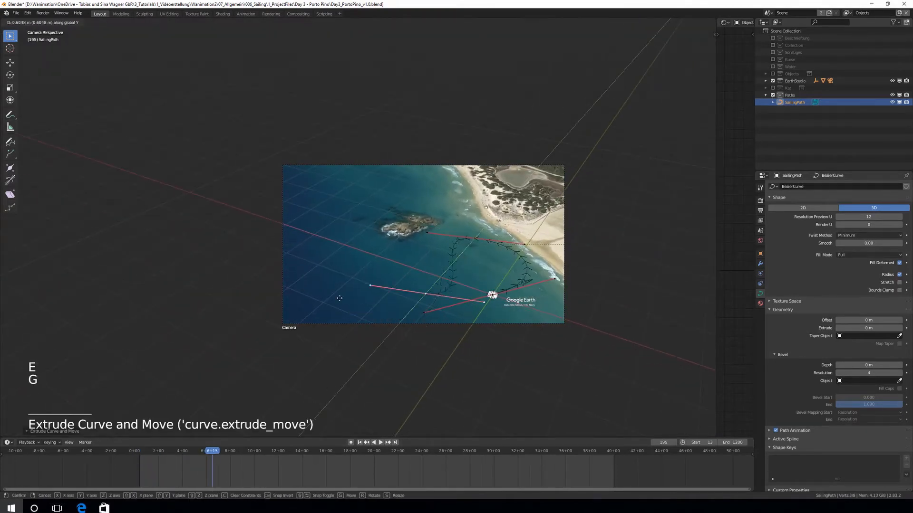
{"action": "key", "text": "g"}
{"action": "key", "text": "x"}
{"action": "left_click", "coordinate": [244, 272]}
{"action": "key", "text": "g"}
{"action": "key", "text": "r"}
{"action": "key", "text": "g"}
{"action": "key", "text": "s"}
{"action": "left_click", "coordinate": [387, 258]}
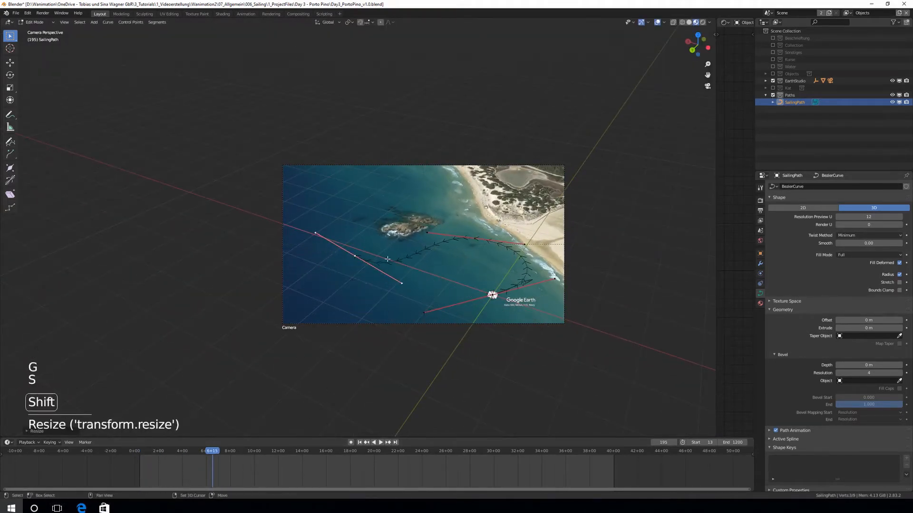
Extrude another point from the path's end beyond the camera frame, then adjust its rotation and handle length
{"action": "middle_click_drag", "start_coordinate": [387, 258], "coordinate": [407, 278], "text": "shift"}
{"action": "key", "text": "e"}
{"action": "key", "text": "x"}
{"action": "left_click", "coordinate": [292, 206]}
{"action": "key", "text": "g"}
{"action": "key", "text": "y"}
{"action": "key", "text": "r"}
{"action": "left_click", "coordinate": [385, 145]}
{"action": "key", "text": "s"}
{"action": "left_click", "coordinate": [387, 172]}
{"action": "key", "text": "Tab"}
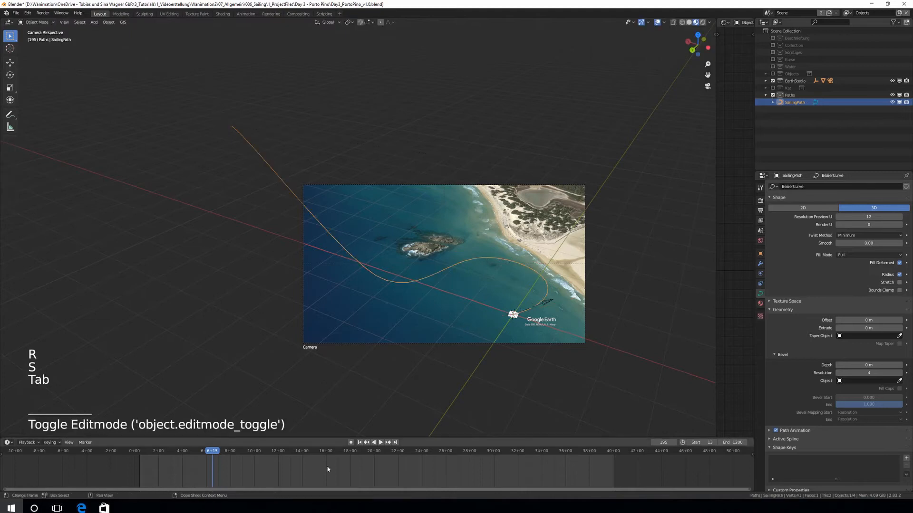
At frame 404, extrude a further end point, place it on the distant sea, and rotate and scale its handles
{"action": "left_click_drag", "start_coordinate": [224, 456], "coordinate": [296, 458]}
{"action": "key", "text": "Tab"}
{"action": "key", "text": "e"}
{"action": "key", "text": "x"}
{"action": "left_click", "coordinate": [75, 306]}
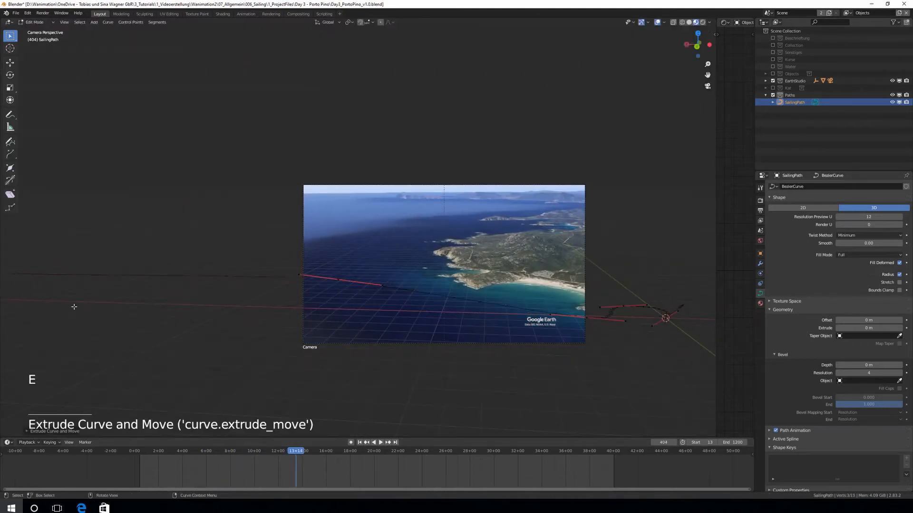
{"action": "key", "text": "g"}
{"action": "key", "text": "g"}
{"action": "key", "text": "r"}
{"action": "left_click", "coordinate": [381, 273]}
{"action": "key", "text": "s"}
{"action": "left_click", "coordinate": [368, 294]}
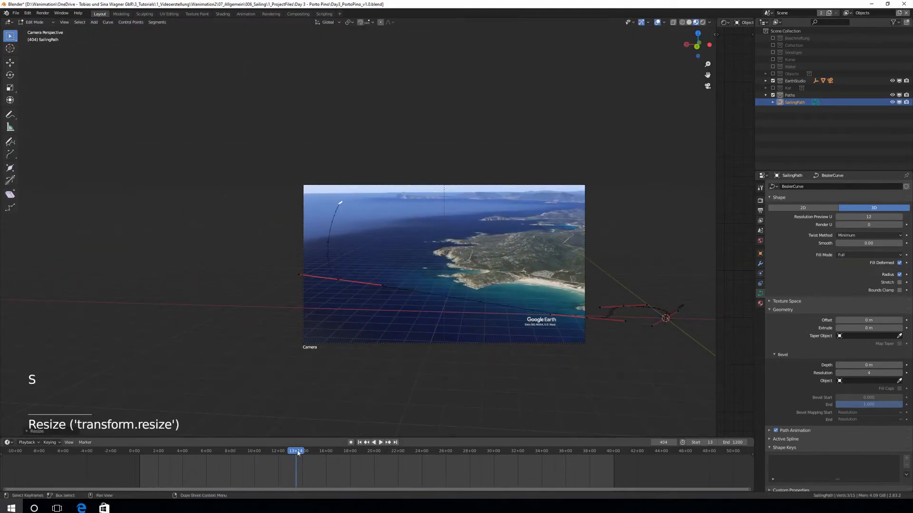
Leave Edit Mode and check the end of the path in the camera view at frame 757
{"action": "left_click_drag", "start_coordinate": [297, 453], "coordinate": [438, 491]}
{"action": "key", "text": "Tab"}
{"action": "middle_click_drag", "start_coordinate": [512, 293], "coordinate": [443, 331], "text": "shift"}
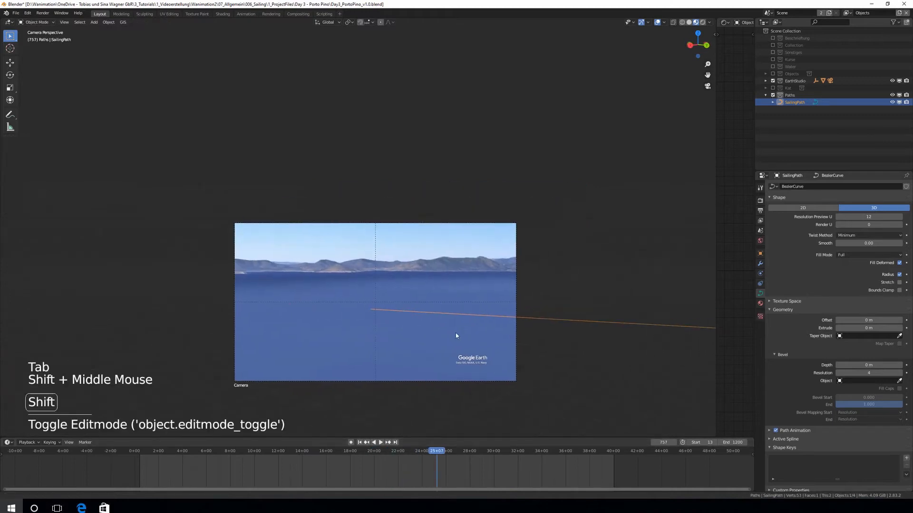
Return to frame 13 and set the curve's preview and render resolution to 64
{"action": "left_click", "coordinate": [139, 454]}
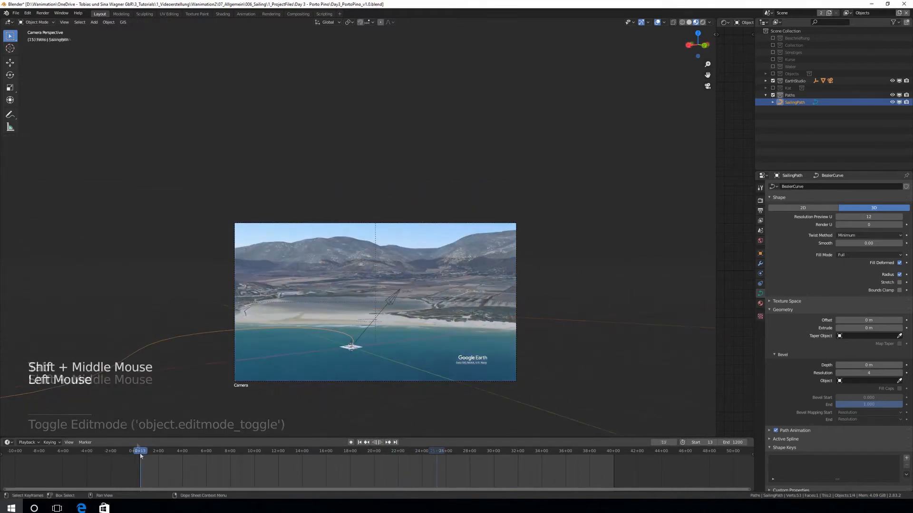
{"action": "middle_click_drag", "start_coordinate": [334, 389], "coordinate": [288, 332], "text": "shift"}
{"action": "scroll", "coordinate": [318, 358], "scroll_direction": "up", "scroll_amount": 5}
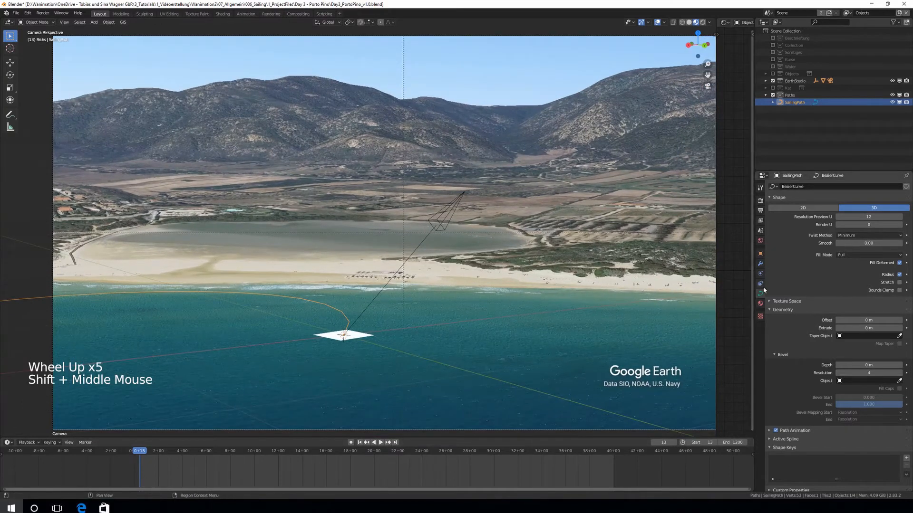
{"action": "left_click", "coordinate": [862, 217]}
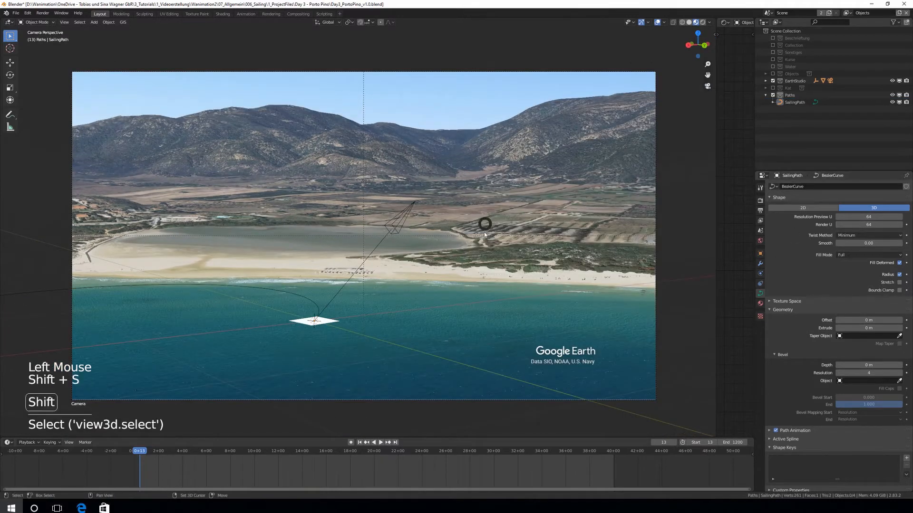
Snap the 3D cursor to the path's start at the anchor plane and show the Kat collection
{"action": "key", "text": "shift+s"}
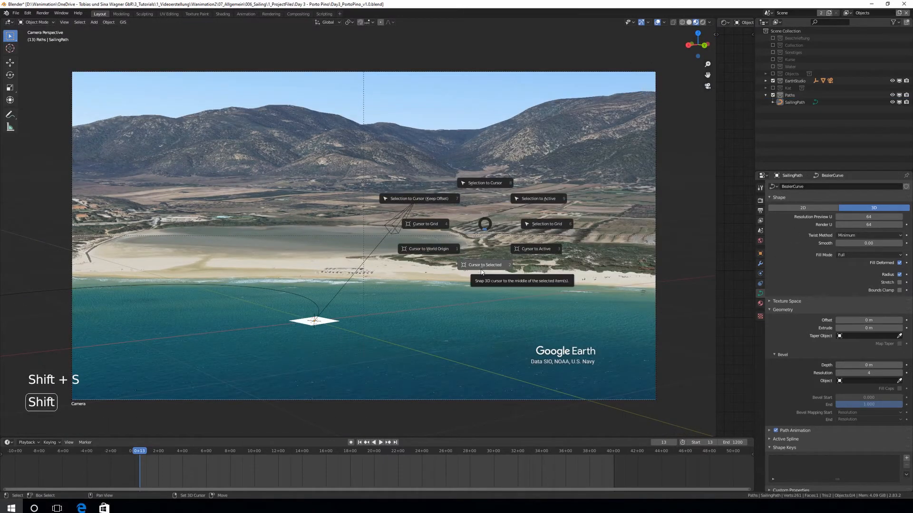
{"action": "left_click", "coordinate": [481, 272]}
{"action": "left_click", "coordinate": [314, 309]}
{"action": "key", "text": "shift+s"}
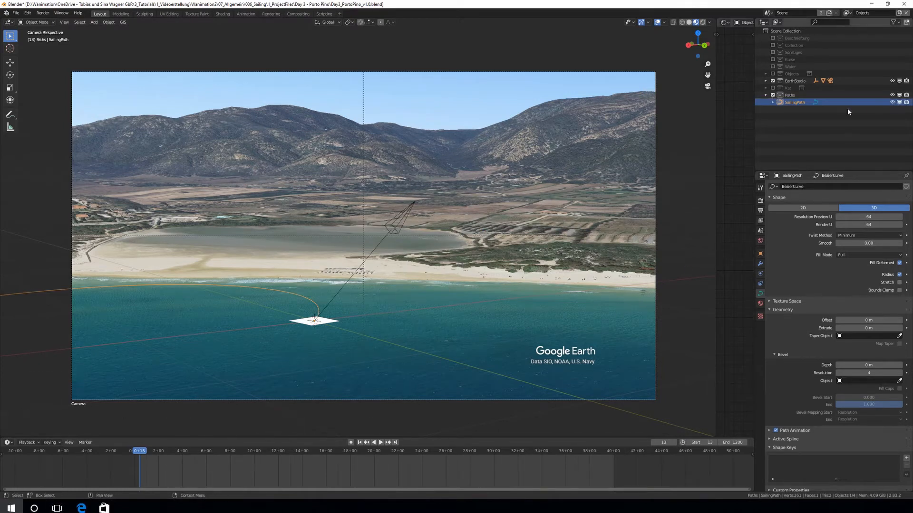
{"action": "left_click", "coordinate": [772, 88]}
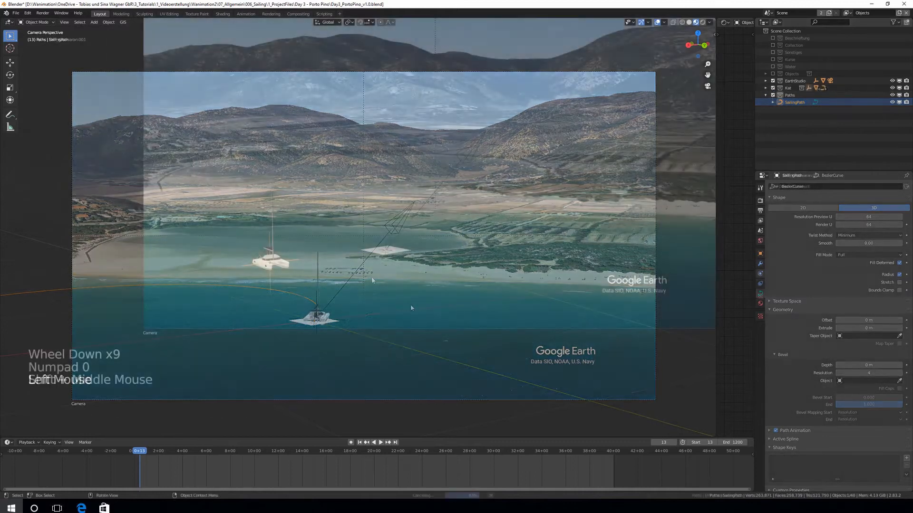
Try moving the catamaran's empty away from the anchor plane and rotating it about the Z axis
{"action": "key", "text": "g"}
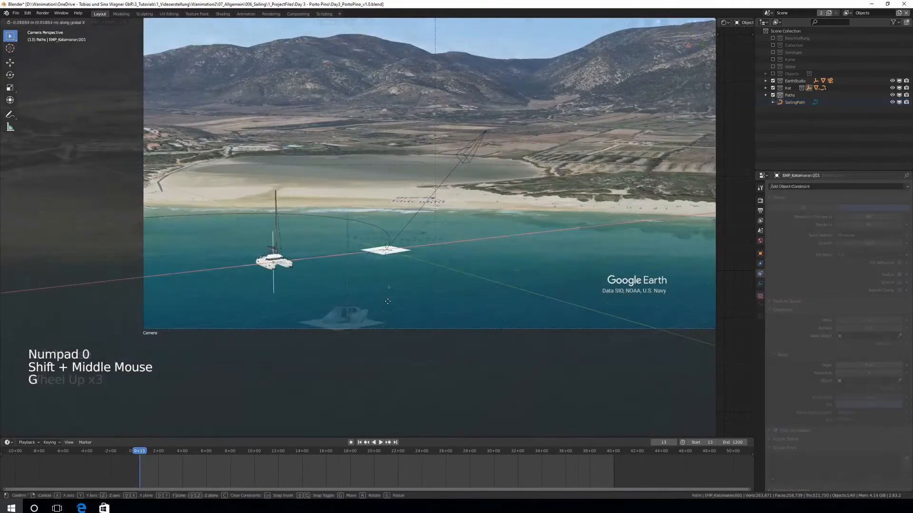
{"action": "left_click", "coordinate": [415, 327]}
{"action": "key", "text": "r"}
{"action": "key", "text": "z"}
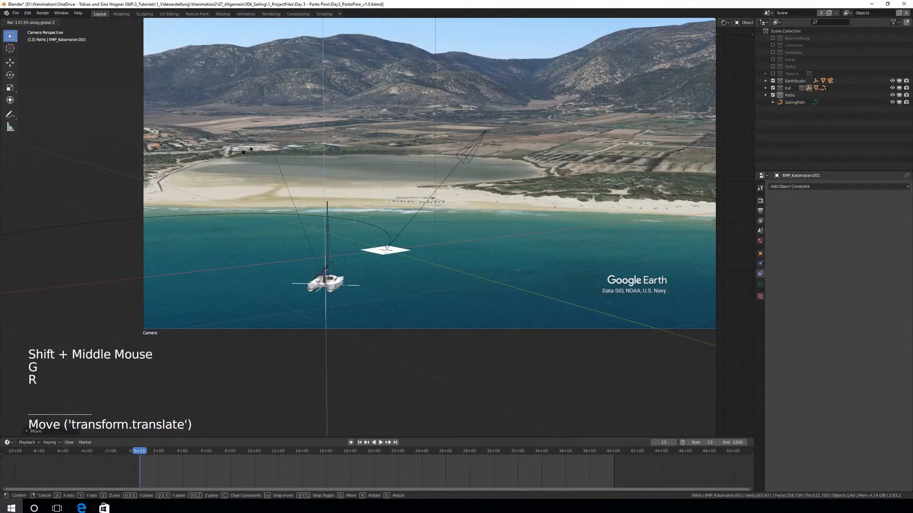
{"action": "left_click", "coordinate": [301, 179]}
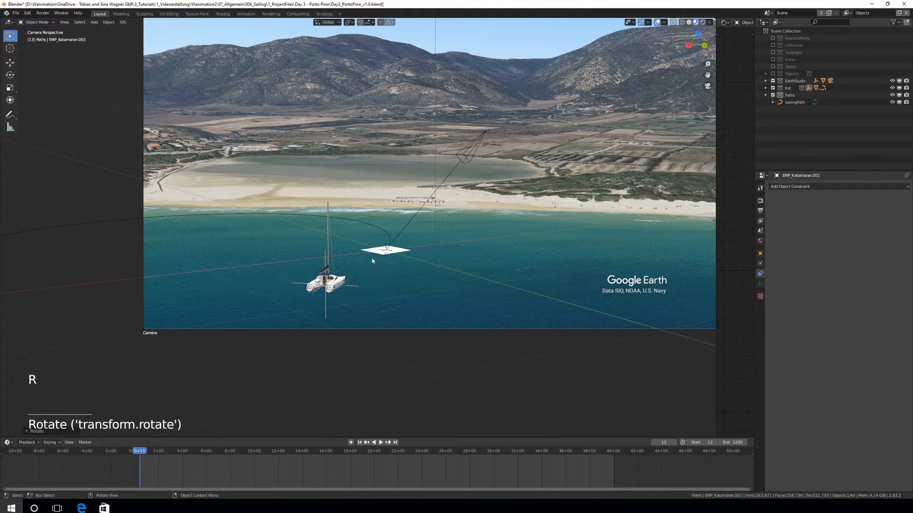
{"action": "middle_click_drag", "start_coordinate": [372, 257], "coordinate": [388, 292], "text": "shift"}
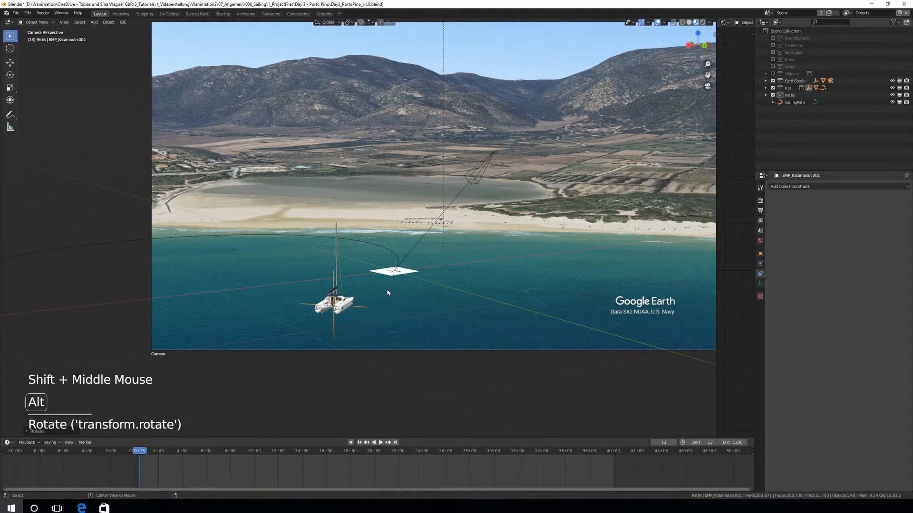
Clear the rotation of the catamaran's empty and snap it to the 3D cursor at the path's start
{"action": "key", "text": "alt+r"}
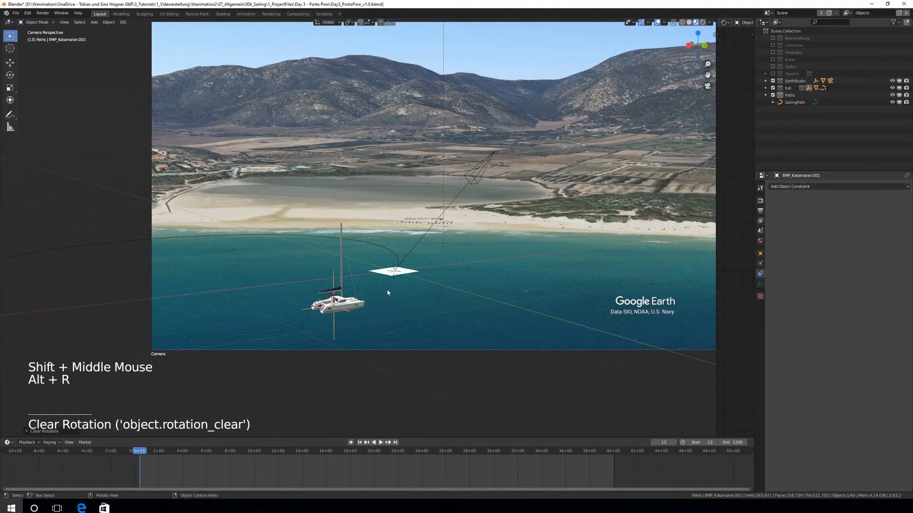
{"action": "scroll", "coordinate": [388, 298], "scroll_direction": "up", "scroll_amount": 2}
{"action": "middle_click_drag", "start_coordinate": [388, 299], "coordinate": [413, 317], "text": "shift"}
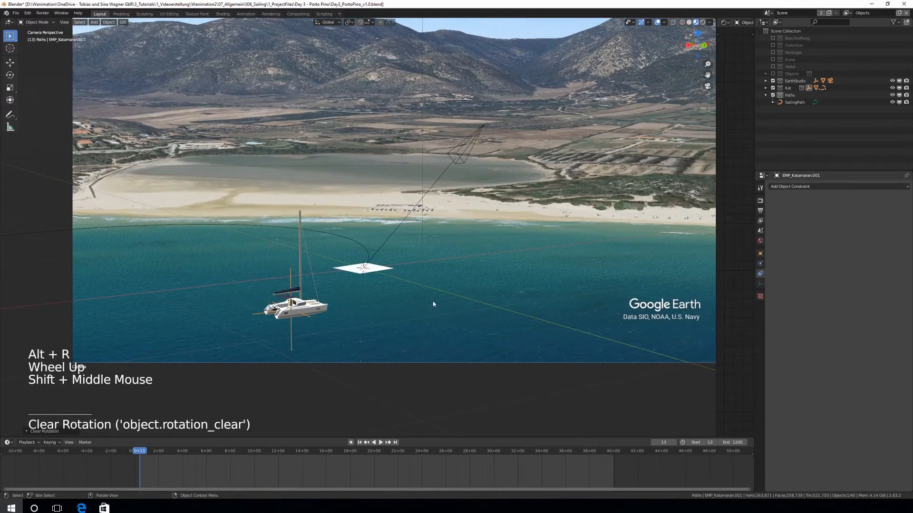
{"action": "key", "text": "shift+s"}
{"action": "scroll", "coordinate": [413, 320], "scroll_direction": "up", "scroll_amount": 2}
{"action": "scroll", "coordinate": [413, 320], "scroll_direction": "up", "scroll_amount": 1}
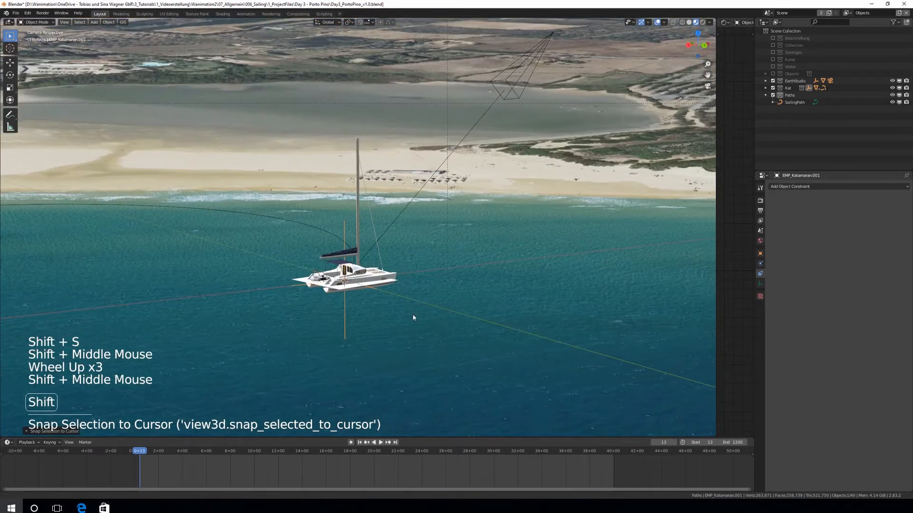
Add a Follow Path constraint to the catamaran's empty with SailingPath as its target
{"action": "left_click", "coordinate": [766, 88]}
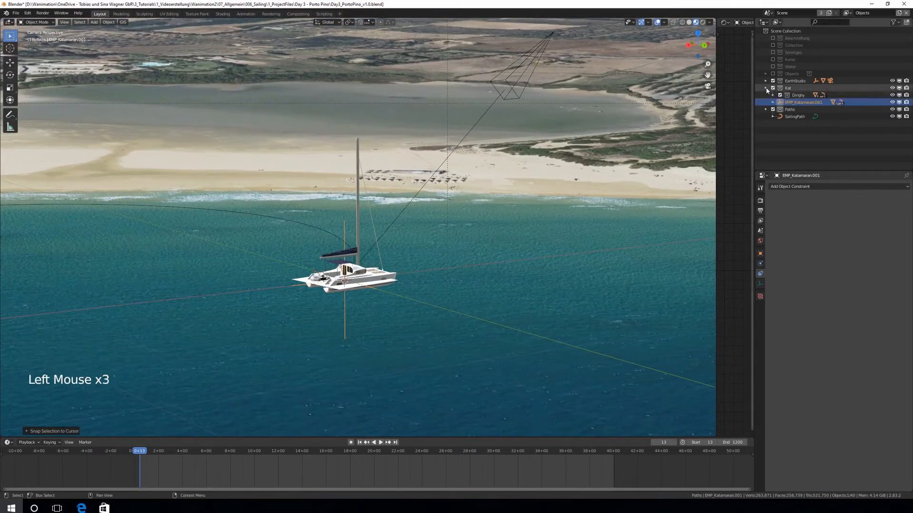
{"action": "left_click", "coordinate": [765, 89]}
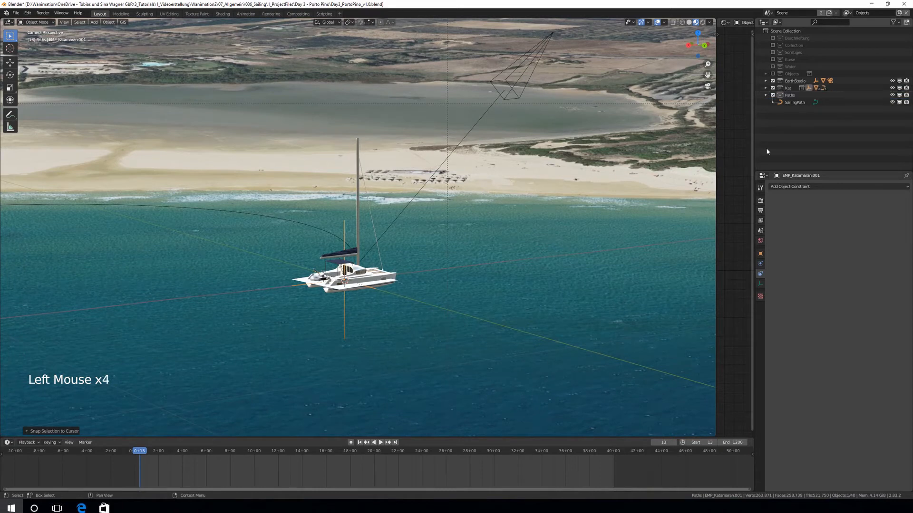
{"action": "left_click", "coordinate": [760, 264]}
{"action": "left_click", "coordinate": [759, 274]}
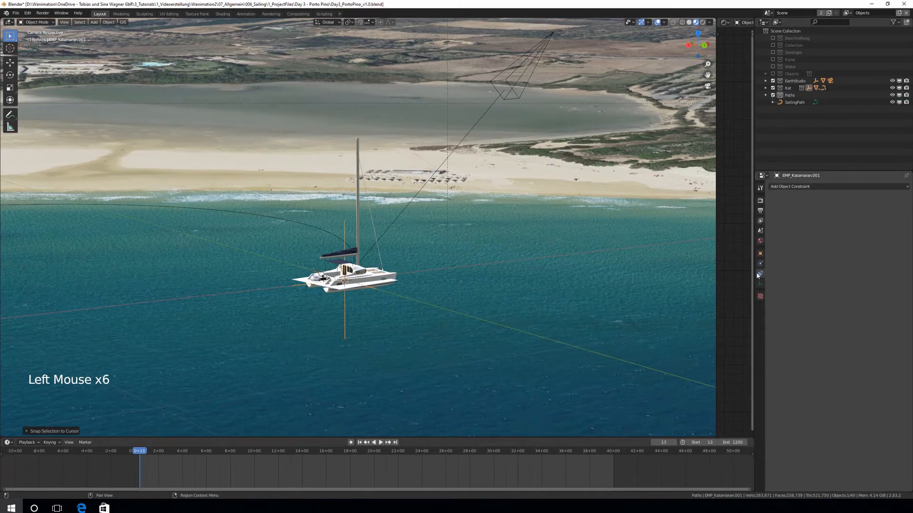
{"action": "left_click", "coordinate": [817, 186]}
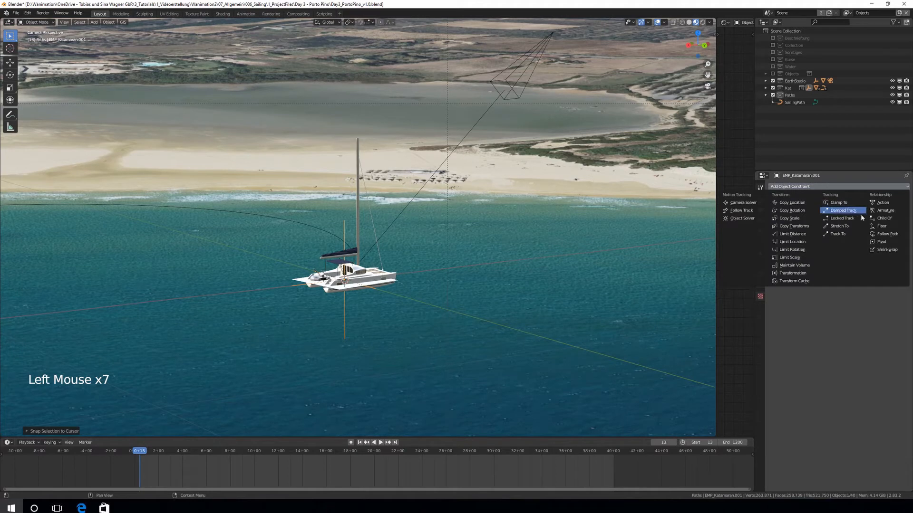
{"action": "left_click", "coordinate": [890, 234]}
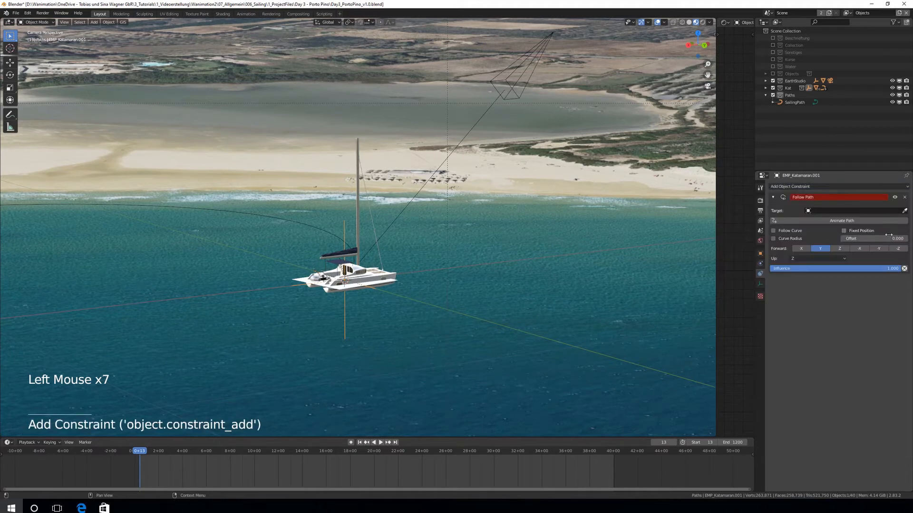
{"action": "left_click", "coordinate": [826, 211]}
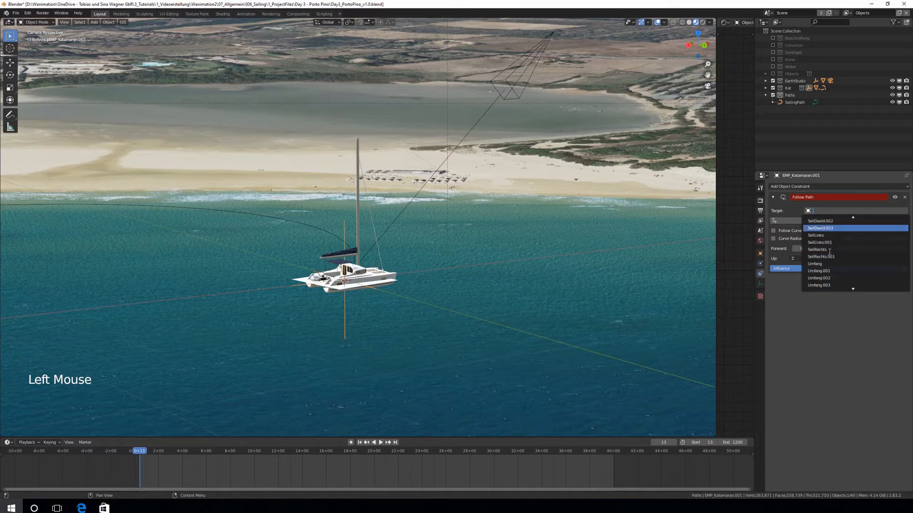
{"action": "type", "text": "path"}
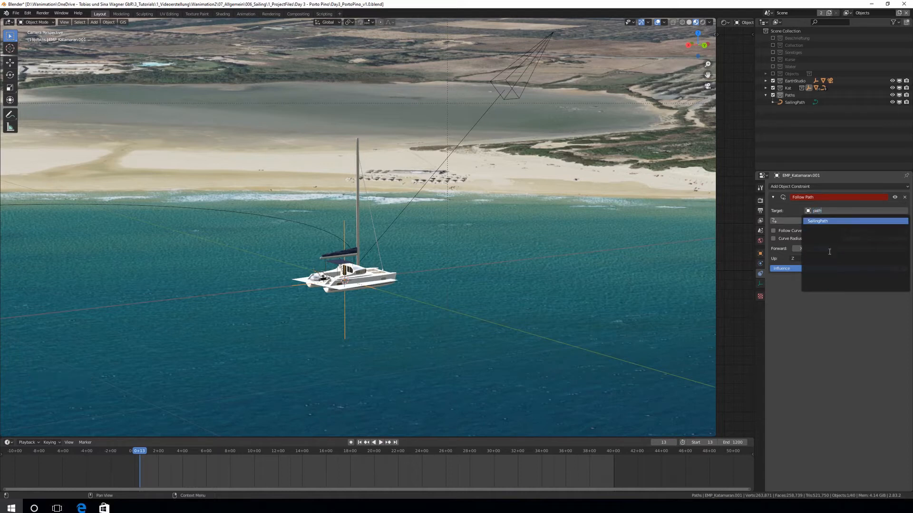
{"action": "left_click", "coordinate": [829, 222]}
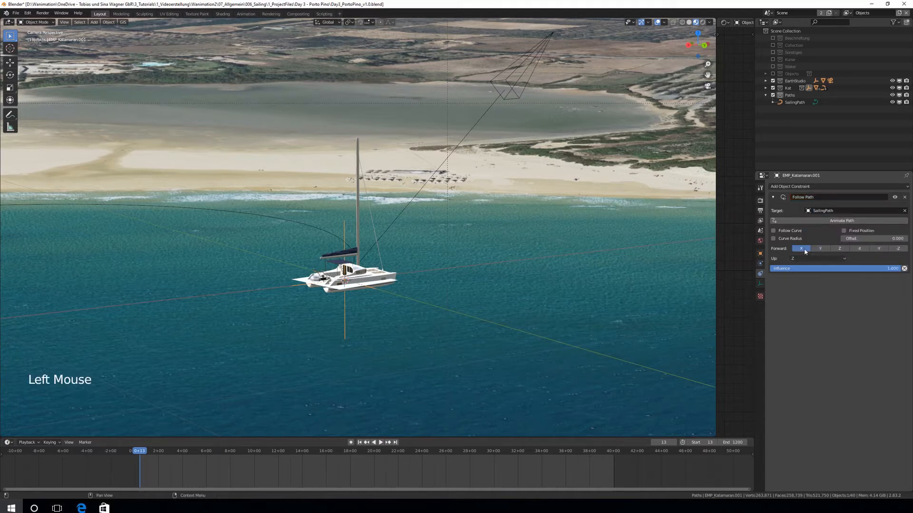
Enable Follow Curve, set the forward axis to -X and try shifting the offset along the path
{"action": "left_click", "coordinate": [790, 231]}
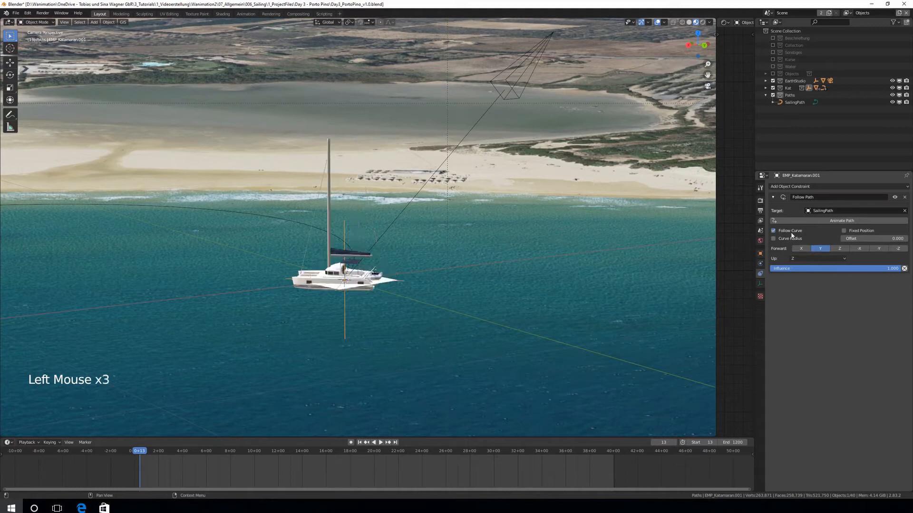
{"action": "left_click", "coordinate": [804, 249]}
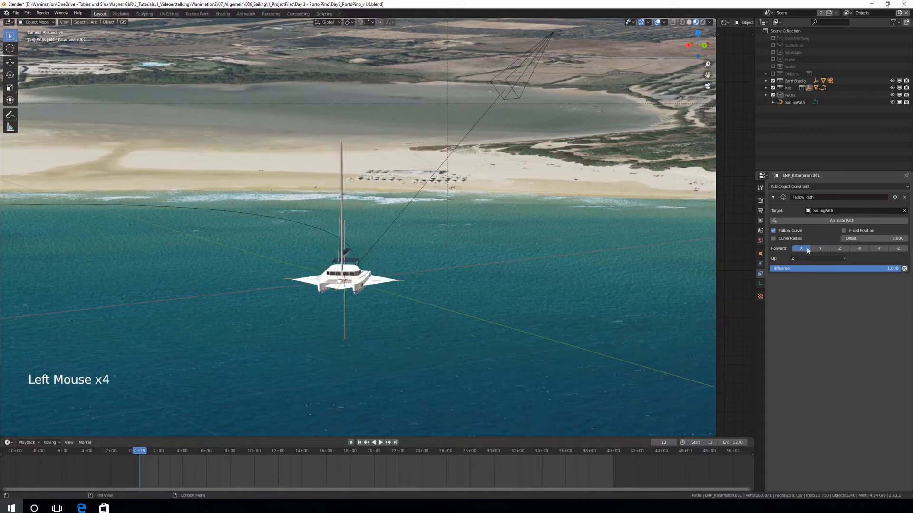
{"action": "left_click", "coordinate": [861, 248]}
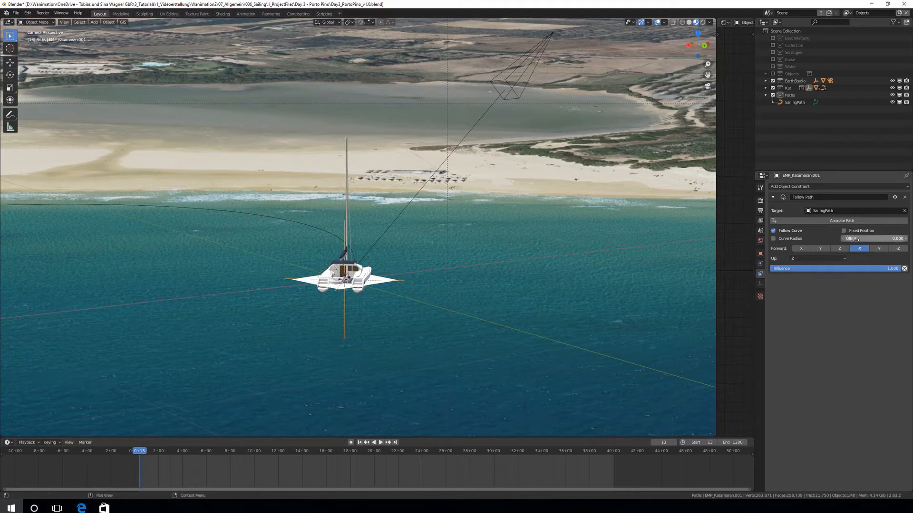
{"action": "mouse_move", "coordinate": [856, 239]}
{"action": "left_mouse_down"}
{"action": "mouse_move", "coordinate": [829, 239]}
{"action": "mouse_move", "coordinate": [870, 239]}
{"action": "left_mouse_up"}
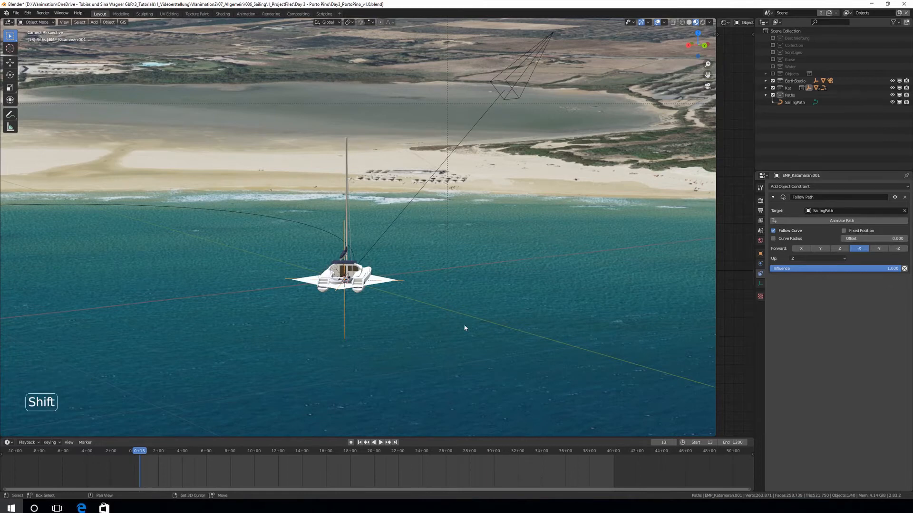
{"action": "middle_click_drag", "start_coordinate": [464, 326], "coordinate": [475, 342], "text": "shift"}
{"action": "scroll", "coordinate": [497, 291], "scroll_direction": "down", "scroll_amount": 2}
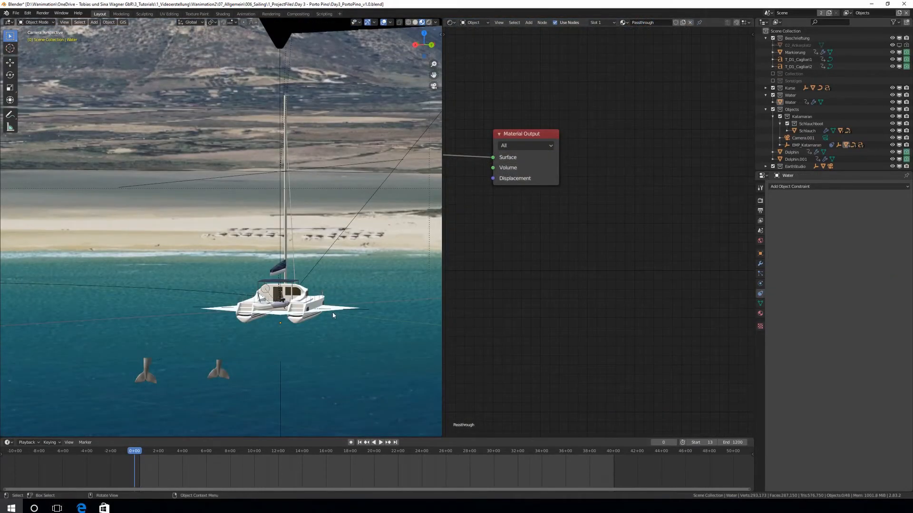
Select EMP_Katamaran and keyframe its Follow Path offset of 0 at frame 0
{"action": "left_click", "coordinate": [362, 312]}
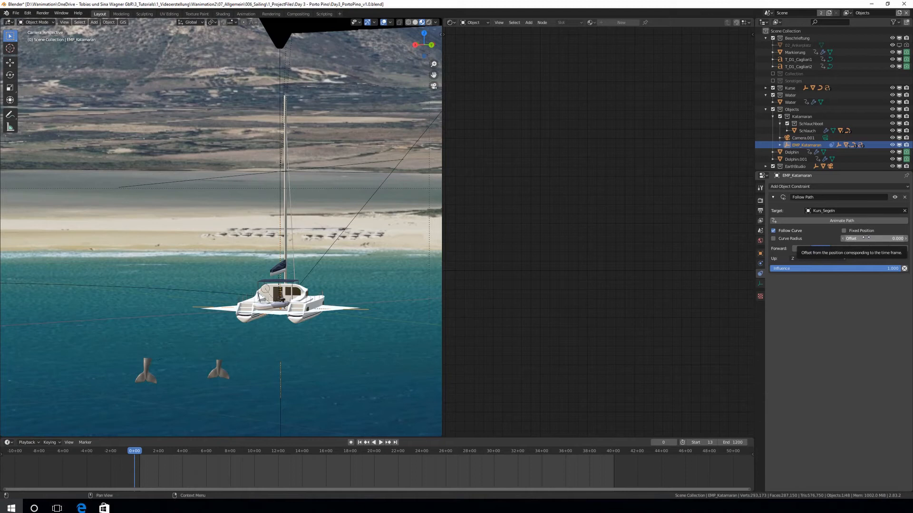
{"action": "key", "text": "i"}
{"action": "key", "text": "space"}
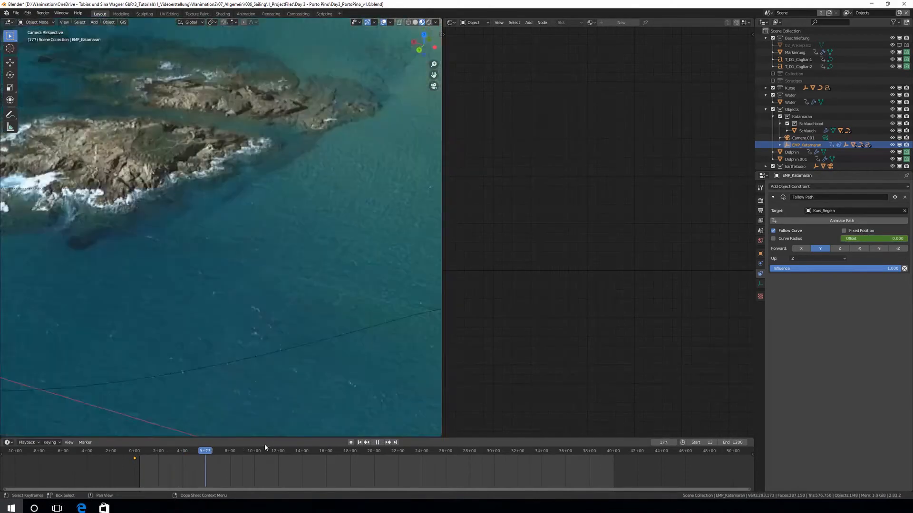
{"action": "key", "text": "space"}
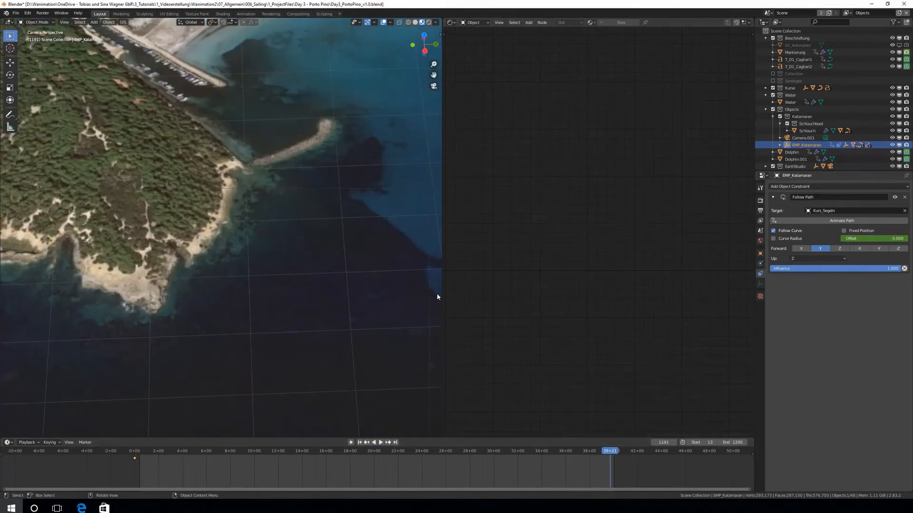
Widen the 3D viewport and set the closing keyframe of the path offset at frame 1200
{"action": "left_click_drag", "start_coordinate": [442, 294], "coordinate": [715, 296]}
{"action": "scroll", "coordinate": [412, 261], "scroll_direction": "down", "scroll_amount": 5}
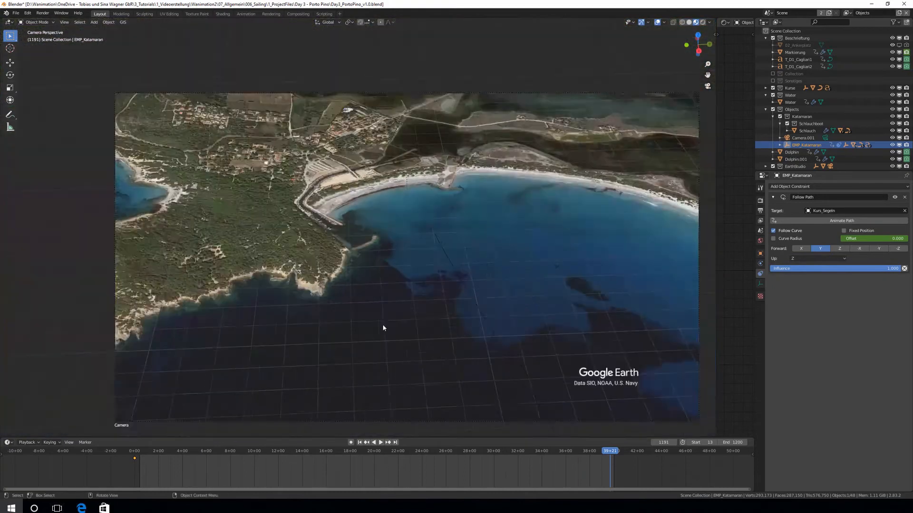
{"action": "scroll", "coordinate": [328, 330], "scroll_direction": "up", "scroll_amount": 1}
{"action": "middle_click_drag", "start_coordinate": [364, 327], "coordinate": [295, 323], "text": "shift"}
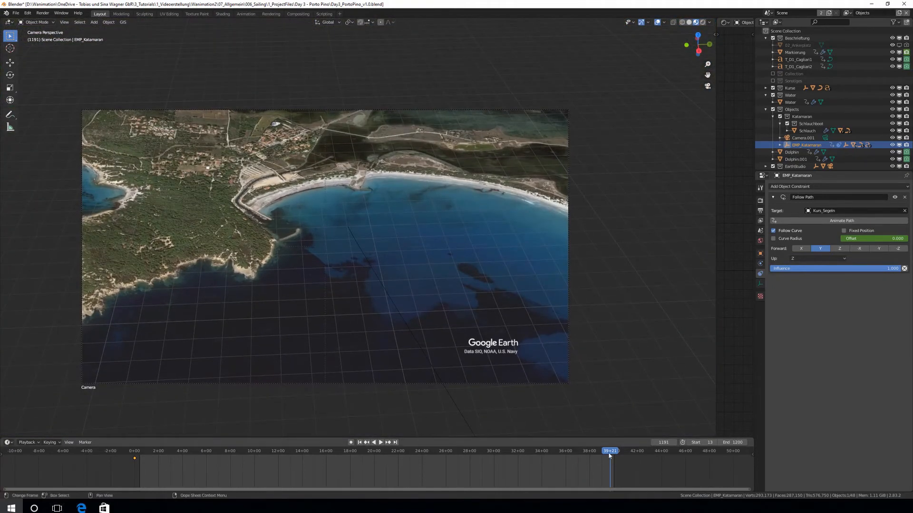
{"action": "mouse_move", "coordinate": [610, 453]}
{"action": "left_mouse_down"}
{"action": "mouse_move", "coordinate": [590, 452]}
{"action": "mouse_move", "coordinate": [613, 459]}
{"action": "left_mouse_up"}
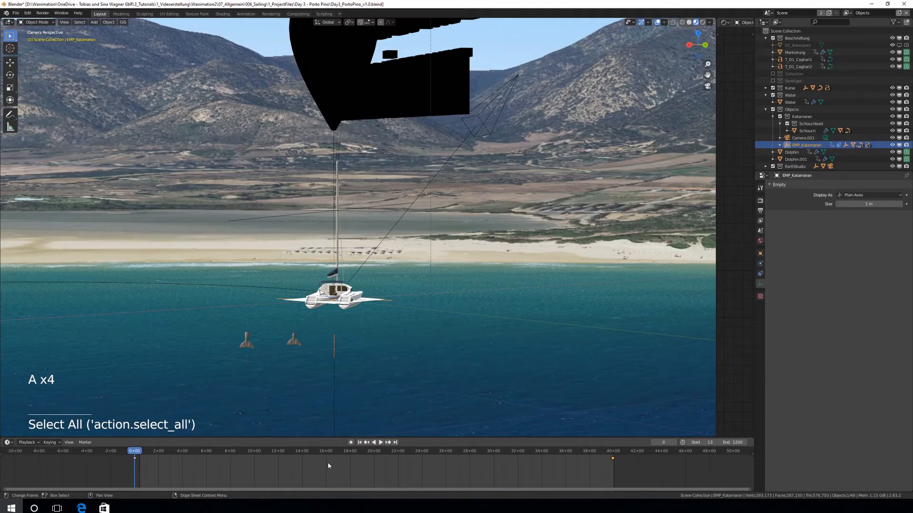
Set the interpolation of the offset keyframes to Linear
{"action": "key", "text": "t"}
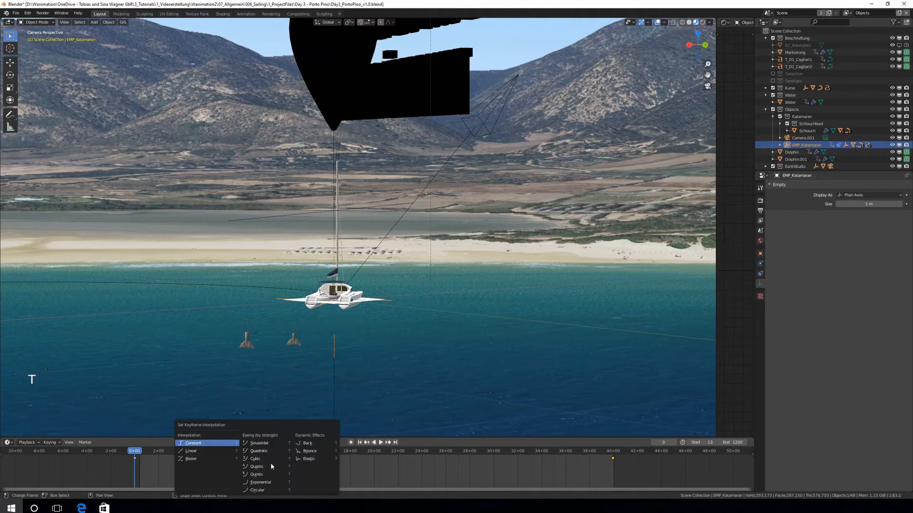
{"action": "left_click", "coordinate": [193, 451]}
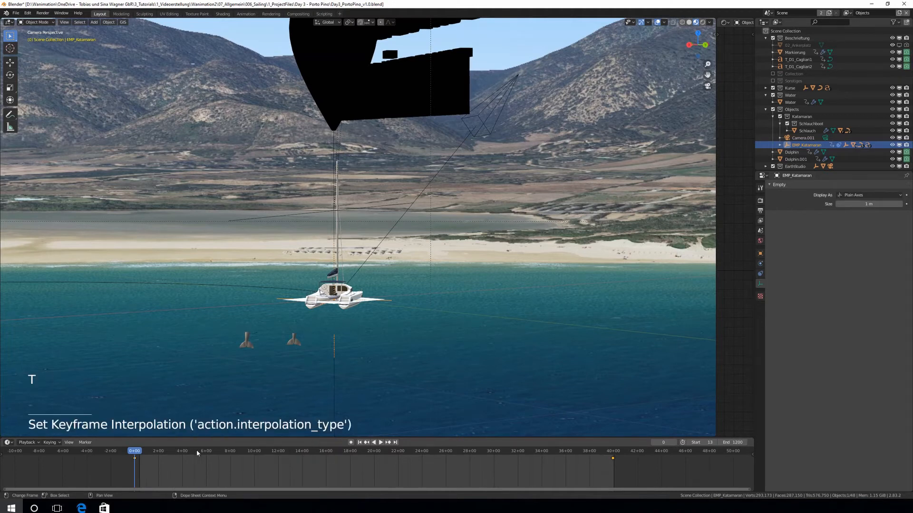
Play the opening of the animation repeatedly to check the catamaran's position against the camera footage
{"action": "left_click", "coordinate": [381, 443]}
{"action": "scroll", "coordinate": [213, 398], "scroll_direction": "down", "scroll_amount": 6}
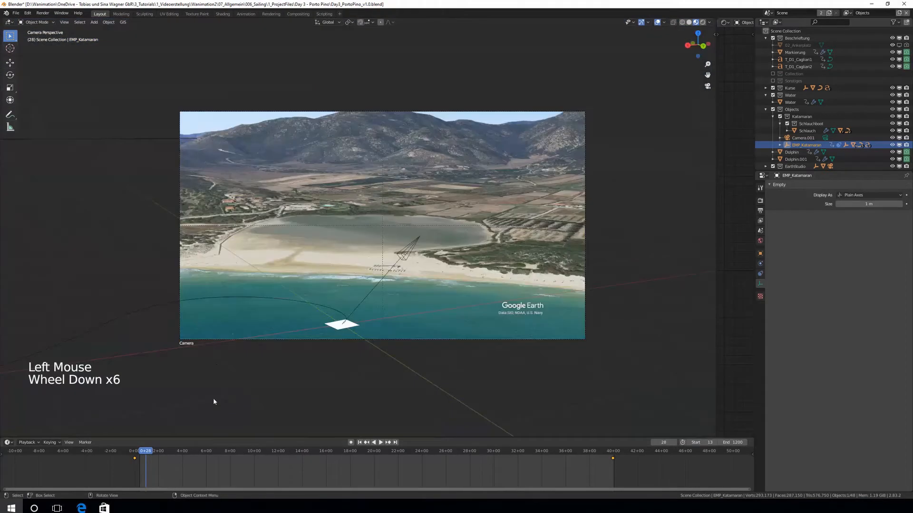
{"action": "left_click", "coordinate": [135, 451]}
{"action": "key", "text": "space"}
{"action": "key", "text": "space"}
{"action": "left_click", "coordinate": [137, 451]}
{"action": "key", "text": "space"}
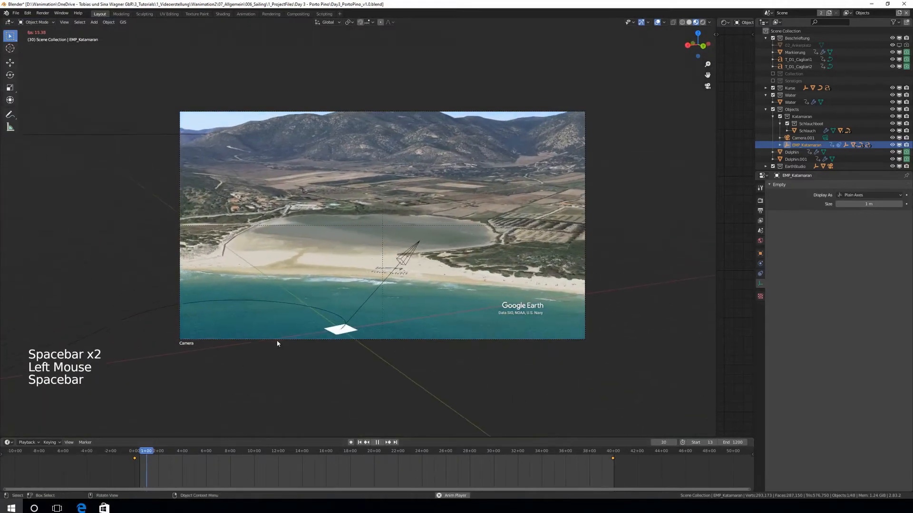
{"action": "key", "text": "space"}
Go to frame 195, adjust the catamaran's Follow Path offset and keyframe it
{"action": "left_click_drag", "start_coordinate": [160, 451], "coordinate": [213, 457]}
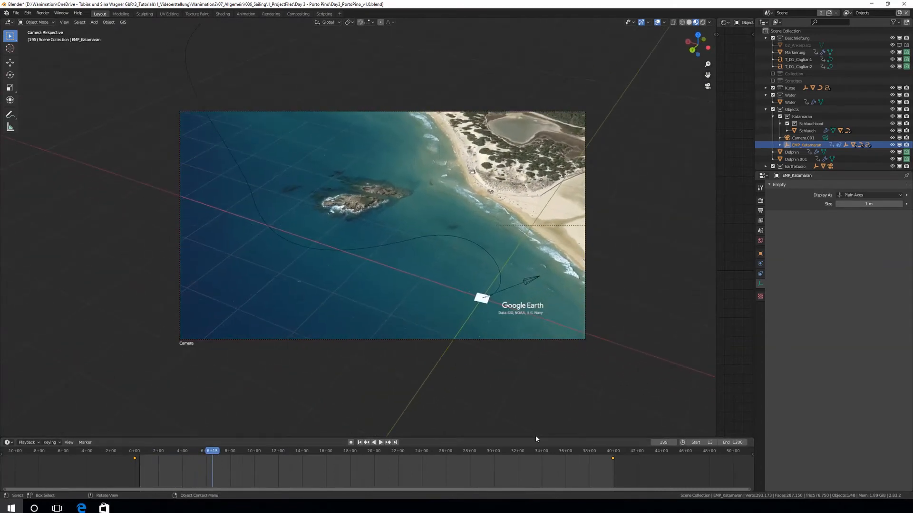
{"action": "left_click", "coordinate": [760, 274]}
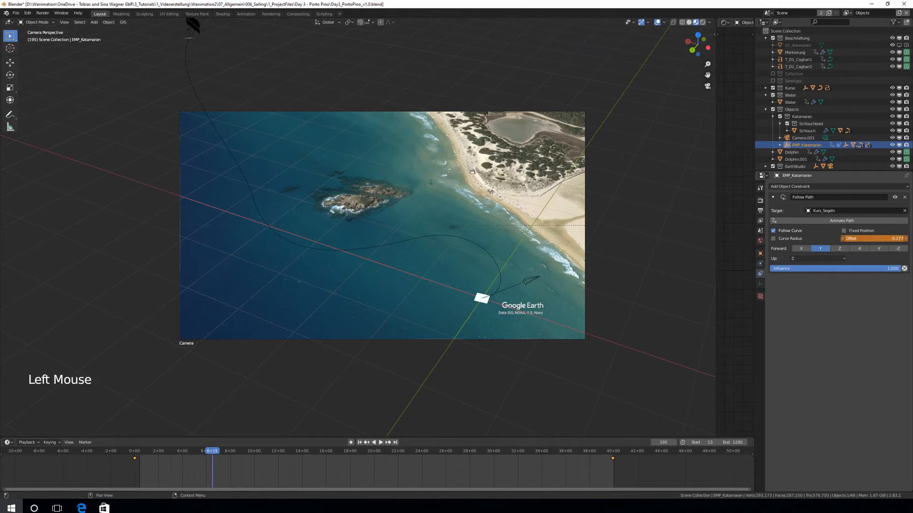
{"action": "key", "text": "i"}
Adjust and keyframe the catamaran's path offset at intermediate points of the animation up to frame 594
{"action": "left_click_drag", "start_coordinate": [200, 453], "coordinate": [371, 449]}
{"action": "key", "text": "i"}
{"action": "double_click", "coordinate": [337, 449]}
{"action": "key", "text": "i"}
{"action": "left_click_drag", "start_coordinate": [870, 238], "coordinate": [853, 238]}
{"action": "key", "text": "i"}
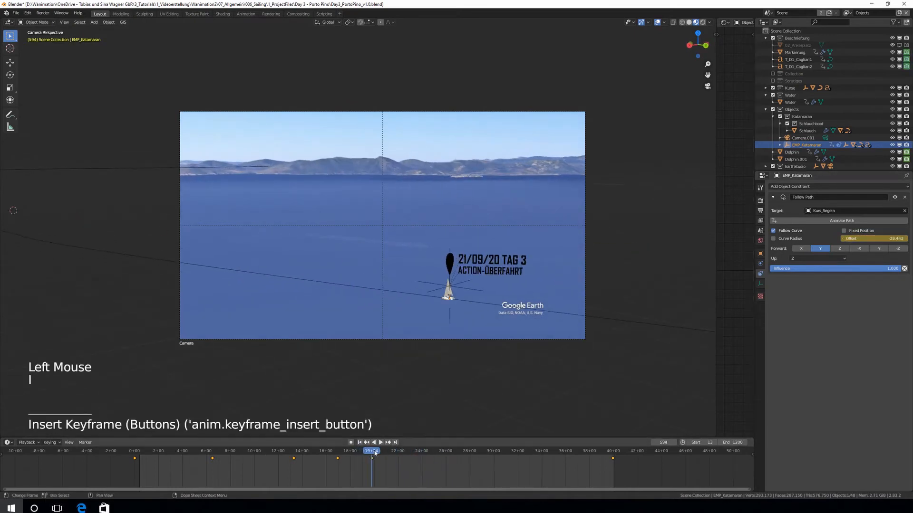
Keyframe the catamaran's path offset near the 26-second mark and at frame 690
{"action": "left_click_drag", "start_coordinate": [375, 455], "coordinate": [397, 474]}
{"action": "key", "text": "i"}
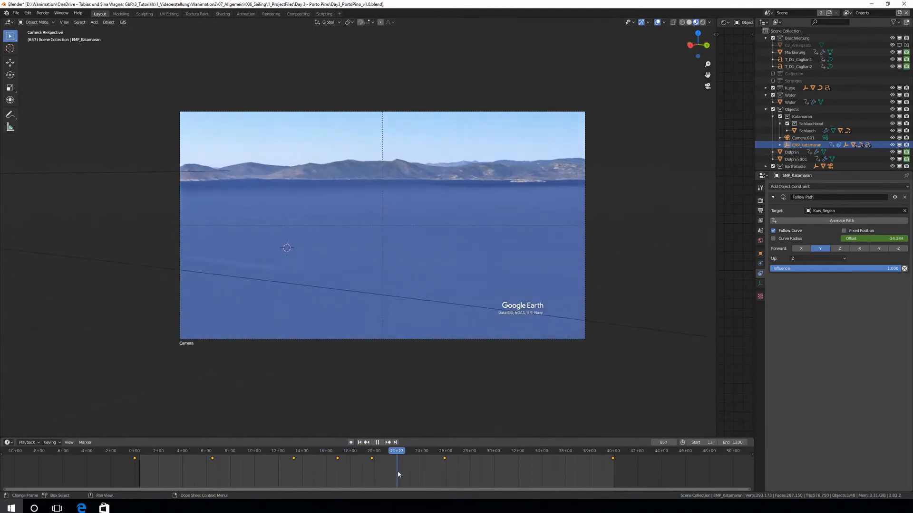
{"action": "left_click", "coordinate": [688, 327]}
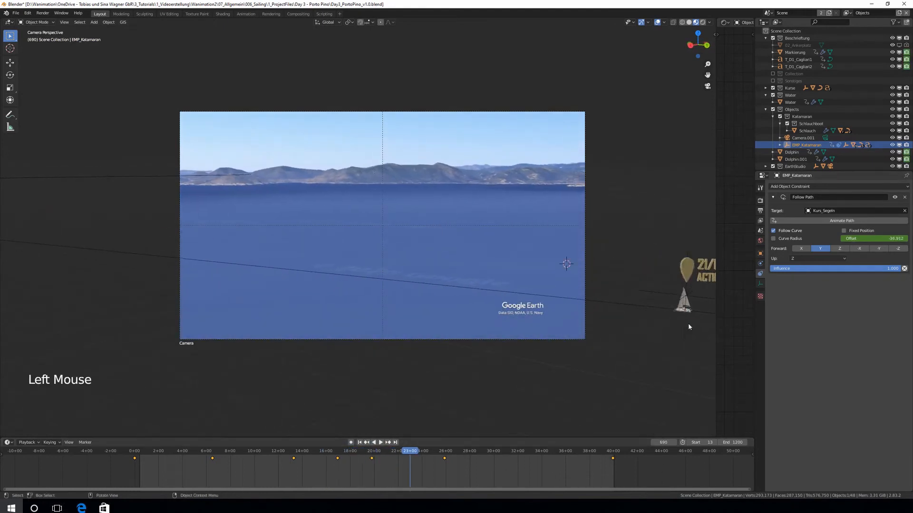
{"action": "key", "text": "i"}
Correct the catamaran's path offset at frame 637 and keyframe it
{"action": "mouse_move", "coordinate": [373, 454]}
{"action": "left_mouse_down"}
{"action": "mouse_move", "coordinate": [349, 453]}
{"action": "mouse_move", "coordinate": [389, 456]}
{"action": "left_mouse_up"}
{"action": "left_click_drag", "start_coordinate": [873, 238], "coordinate": [856, 239]}
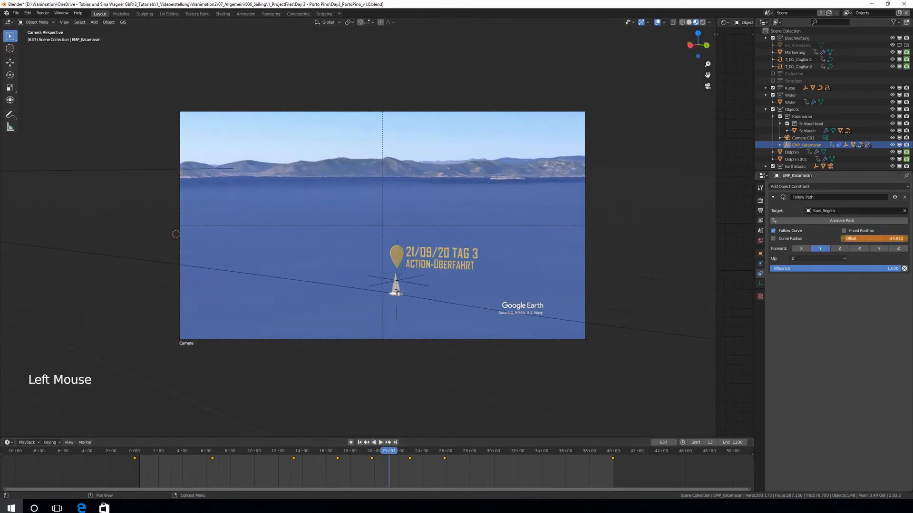
{"action": "key", "text": "i"}
Return to frame 0, select the Kurs_Segeln curve behind the catamaran and show its curve geometry settings
{"action": "left_click_drag", "start_coordinate": [371, 455], "coordinate": [134, 472]}
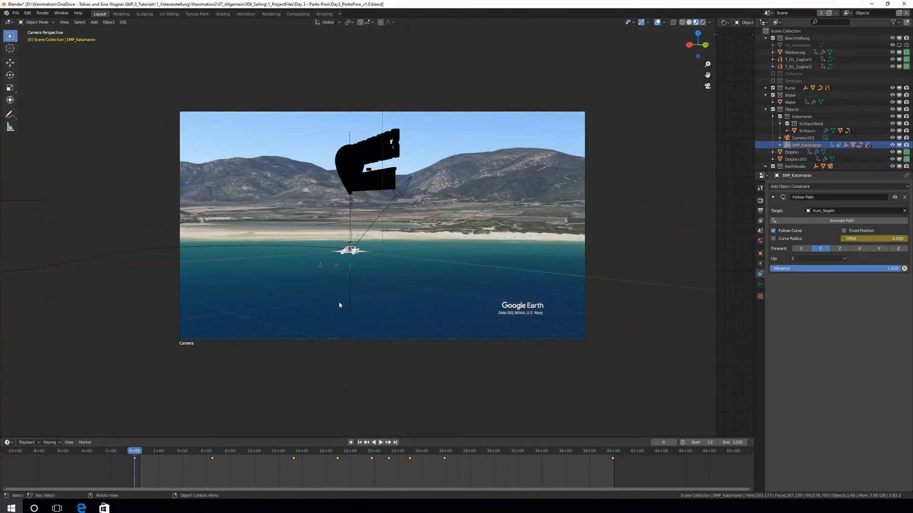
{"action": "scroll", "coordinate": [373, 274], "scroll_direction": "up", "scroll_amount": 5}
{"action": "middle_click_drag", "start_coordinate": [373, 274], "coordinate": [419, 276], "text": "shift"}
{"action": "left_click", "coordinate": [386, 310]}
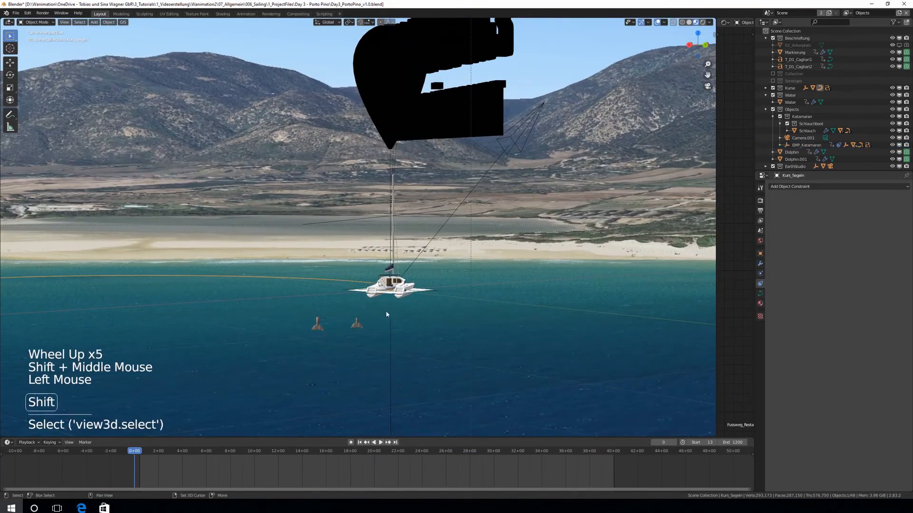
{"action": "middle_click_drag", "start_coordinate": [385, 310], "coordinate": [440, 281], "text": "shift"}
{"action": "scroll", "coordinate": [439, 280], "scroll_direction": "down", "scroll_amount": 5}
{"action": "left_click", "coordinate": [761, 293]}
{"action": "scroll", "coordinate": [495, 299], "scroll_direction": "up", "scroll_amount": 3}
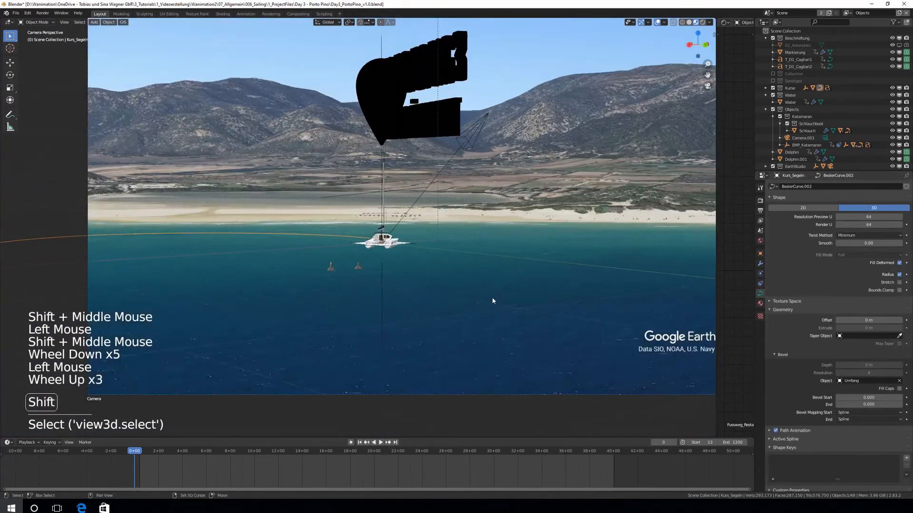
{"action": "middle_click_drag", "start_coordinate": [495, 299], "coordinate": [468, 357], "text": "shift"}
{"action": "left_click", "coordinate": [760, 293]}
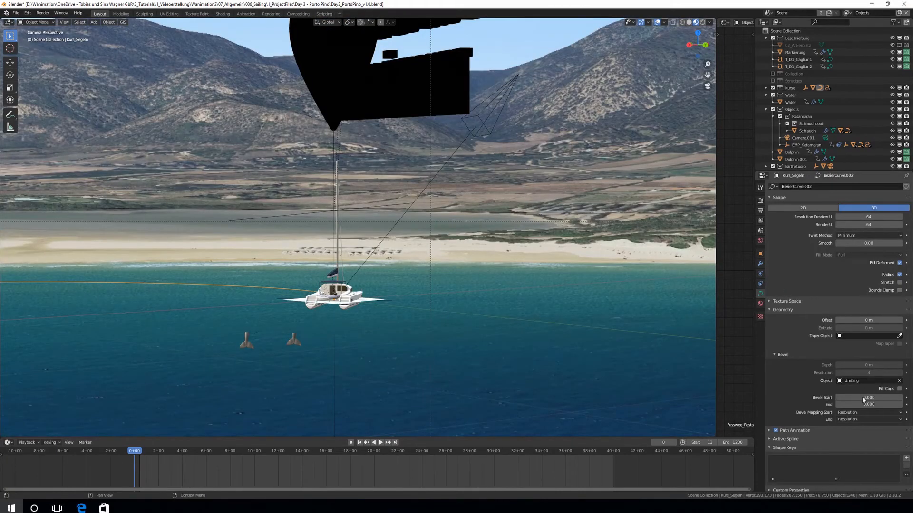
Set both the start and end bevel mapping of the Kurs_Segeln curve to Spline
{"action": "left_click", "coordinate": [857, 413]}
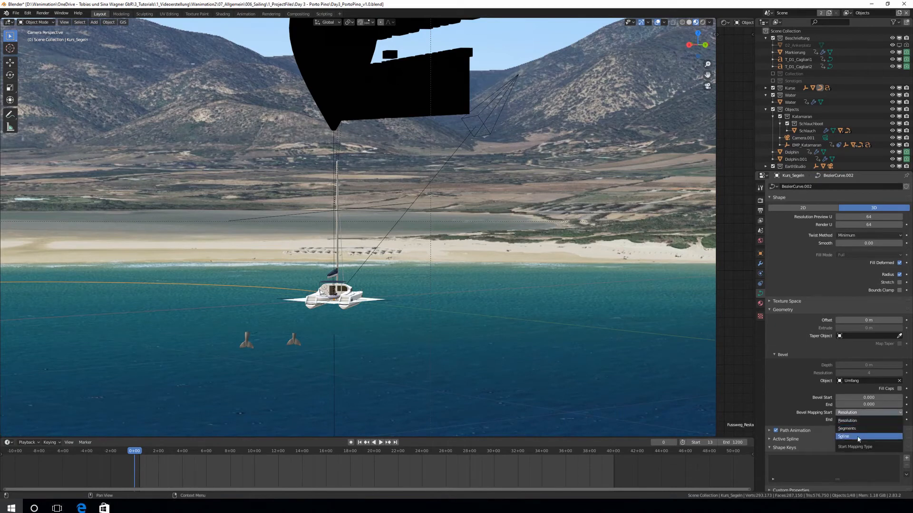
{"action": "left_click", "coordinate": [858, 435]}
{"action": "left_click", "coordinate": [852, 420]}
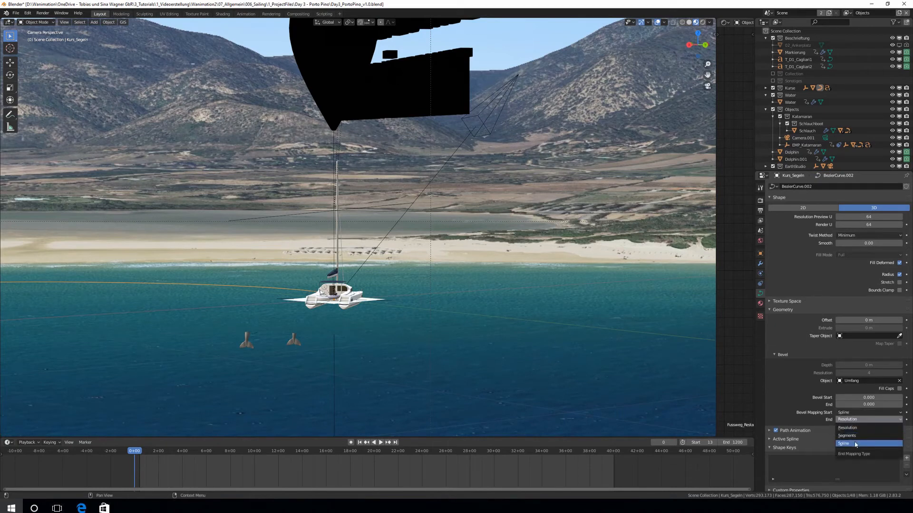
{"action": "left_click", "coordinate": [851, 443]}
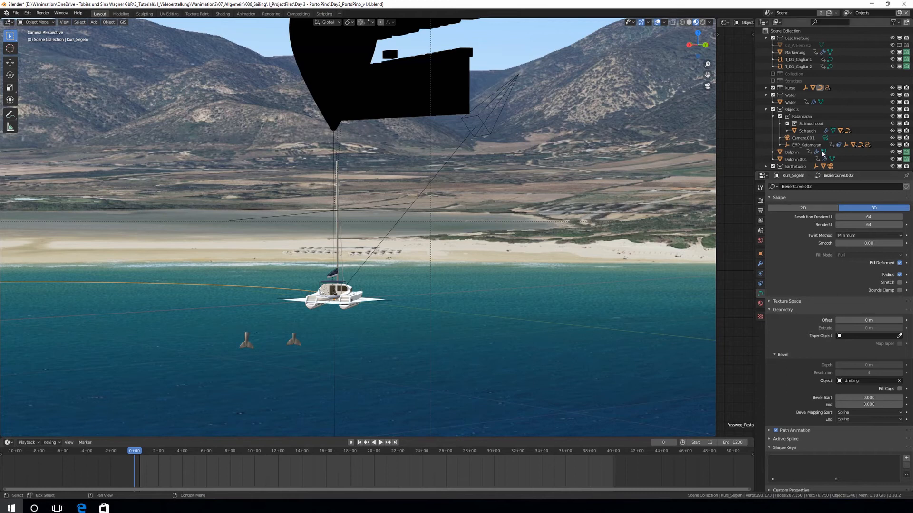
Keyframe the Kurs_Segeln curve's bevel end at 0.000 on frame 0
{"action": "key", "text": "KP_0"}
{"action": "middle_click_drag", "start_coordinate": [386, 302], "coordinate": [462, 299], "text": "shift"}
{"action": "scroll", "coordinate": [462, 299], "scroll_direction": "up", "scroll_amount": 2}
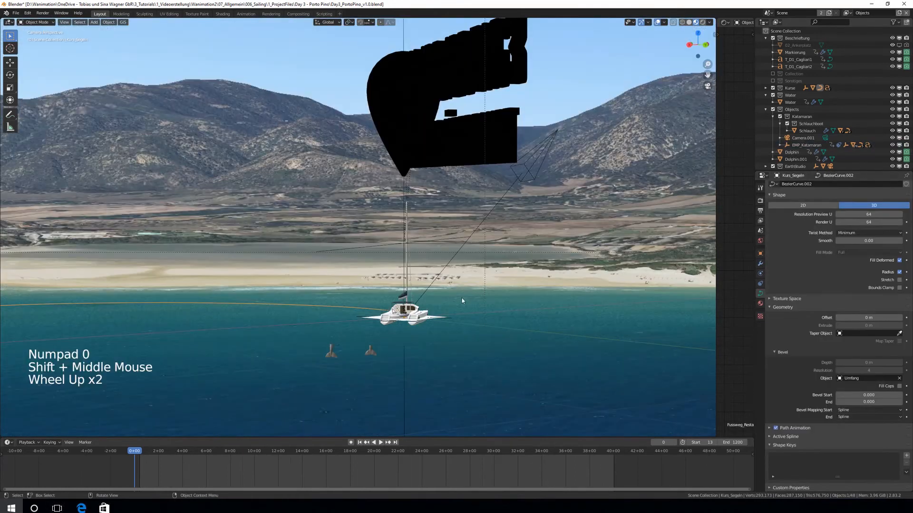
{"action": "left_click", "coordinate": [445, 319]}
{"action": "left_click", "coordinate": [354, 306]}
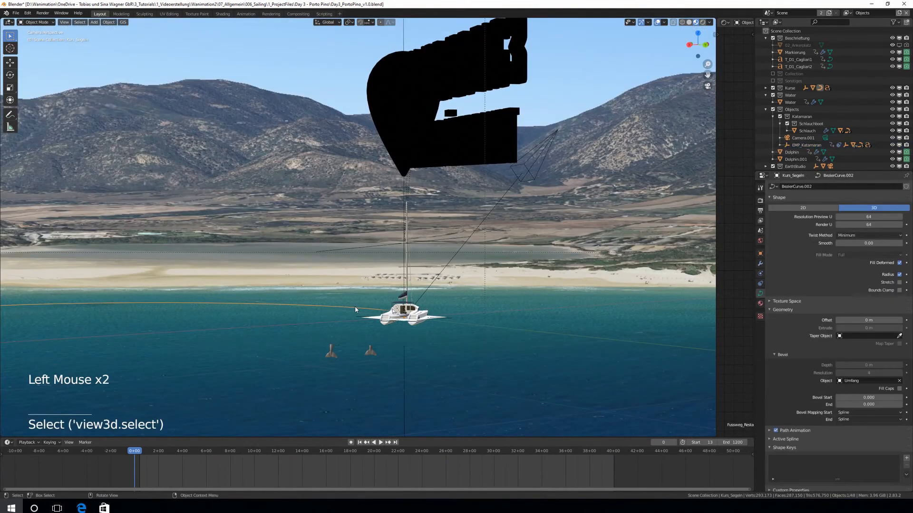
{"action": "key", "text": "i"}
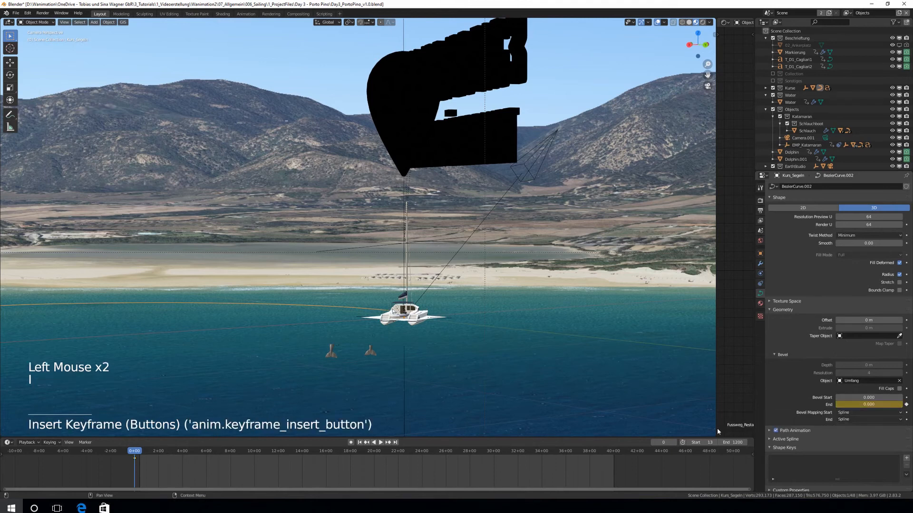
At the catamaran's keyframe on frame 195, set the curve's bevel end to 0.016 so it stops at the boat, and keyframe it
{"action": "left_click", "coordinate": [447, 315]}
{"action": "key", "text": "Up"}
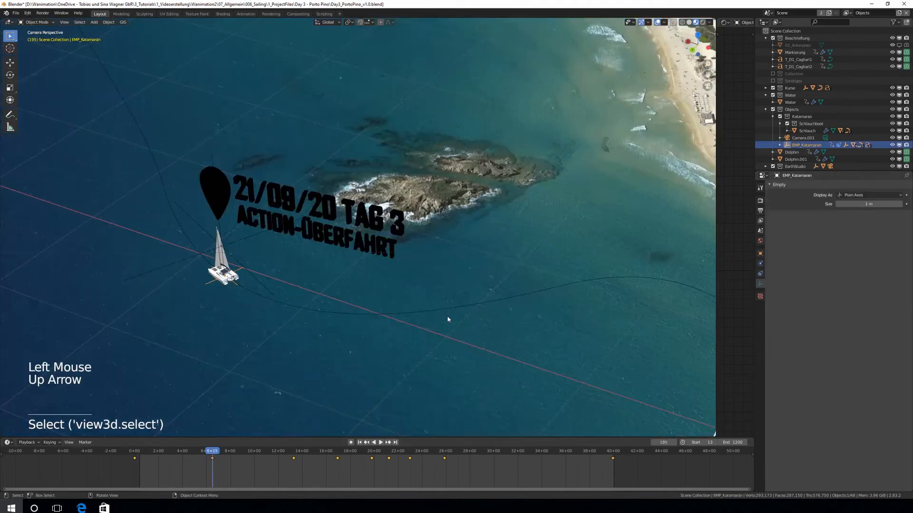
{"action": "left_click", "coordinate": [272, 299]}
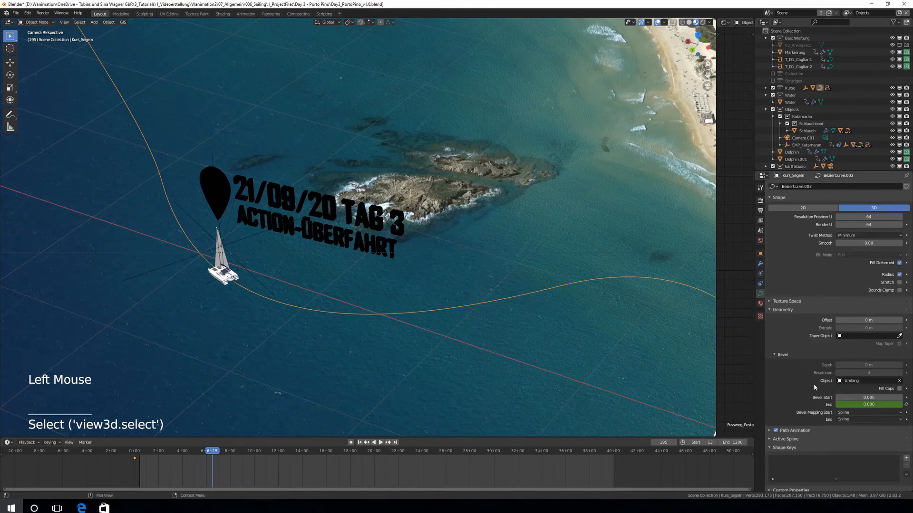
{"action": "left_click_drag", "start_coordinate": [855, 405], "coordinate": [861, 404]}
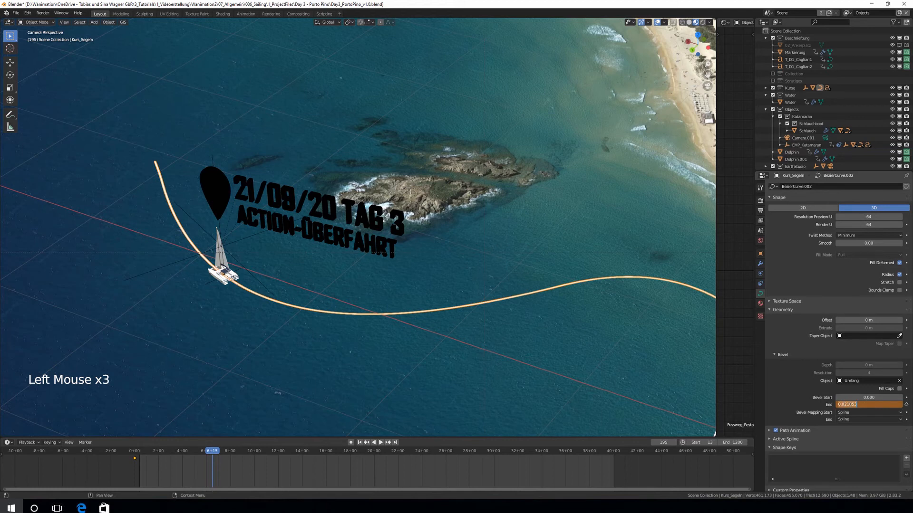
{"action": "left_click_drag", "start_coordinate": [861, 404], "coordinate": [860, 404]}
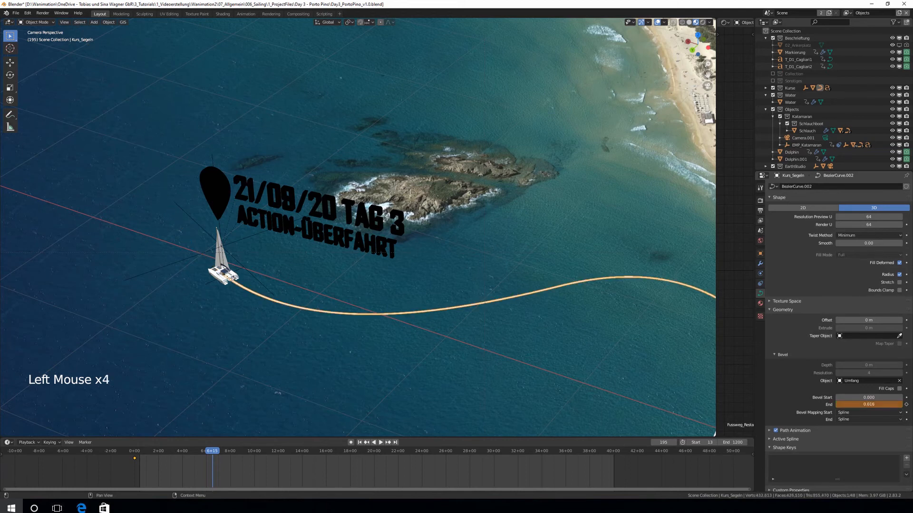
{"action": "key", "text": "i"}
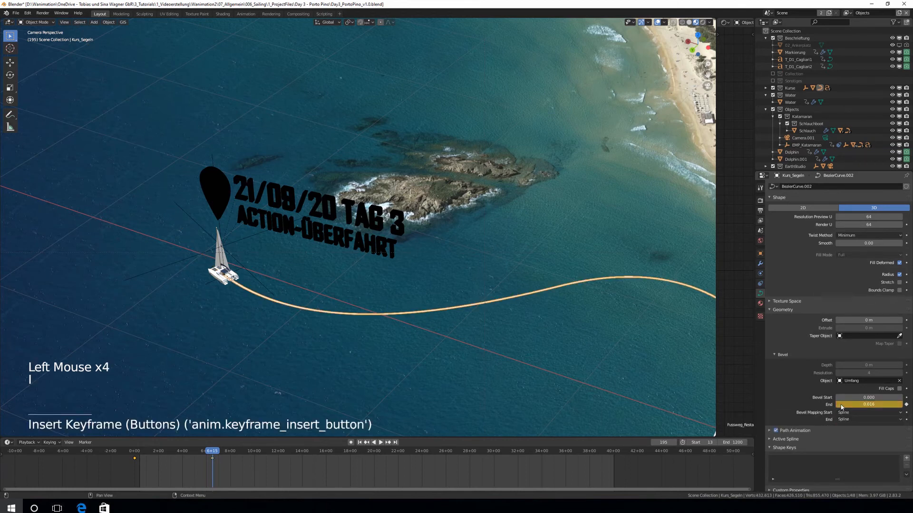
Set the interpolation of the curve's bevel end keyframes to Linear
{"action": "key", "text": "a"}
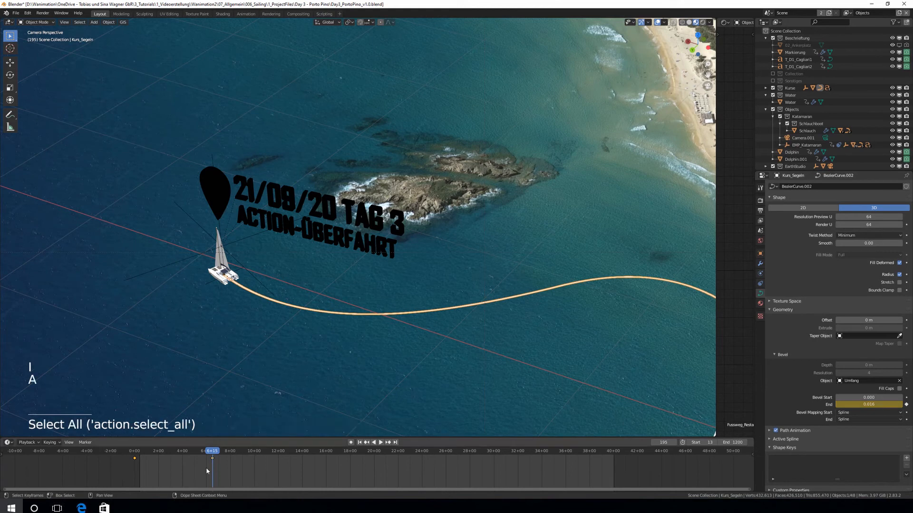
{"action": "key", "text": "t"}
{"action": "left_click", "coordinate": [202, 449]}
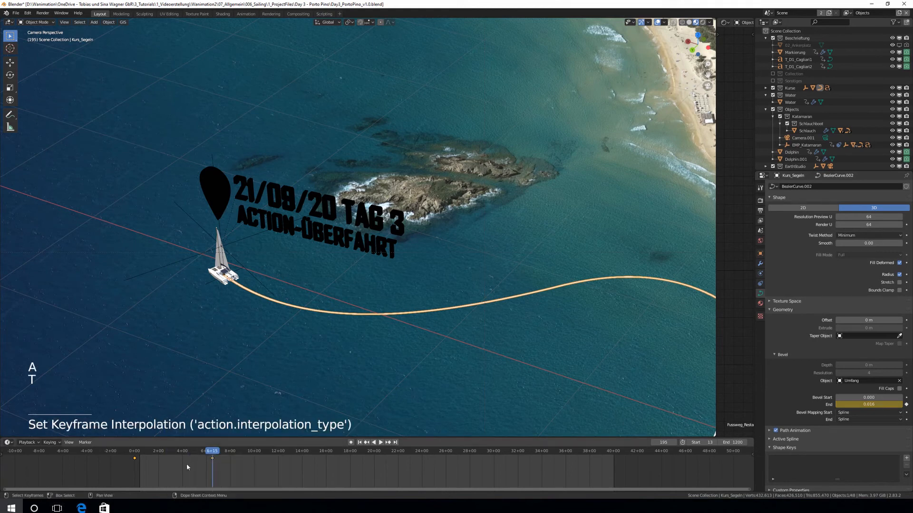
At the catamaran's keyframe on frame 398, set the Kurs_Segeln bevel end to 0.042 and keyframe it
{"action": "left_click_drag", "start_coordinate": [215, 452], "coordinate": [221, 451]}
{"action": "left_click", "coordinate": [309, 189]}
{"action": "left_click", "coordinate": [309, 189]}
{"action": "left_click", "coordinate": [309, 189]}
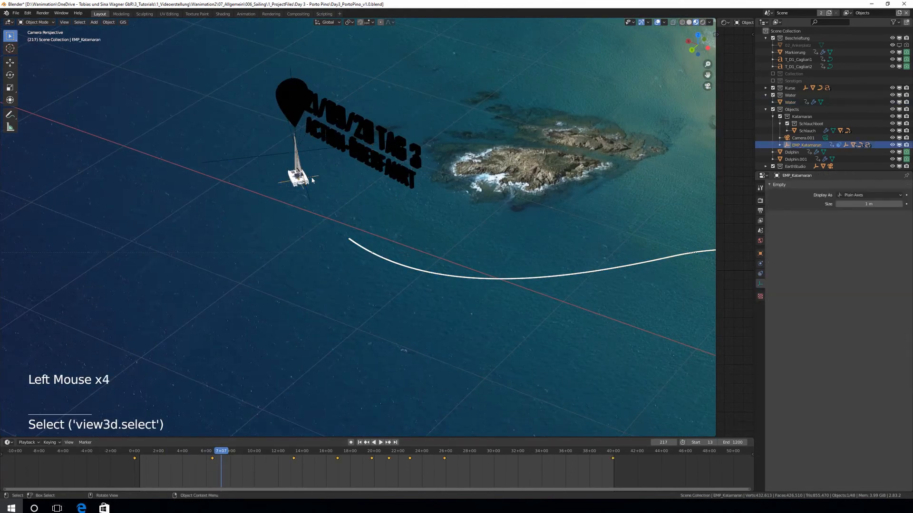
{"action": "key", "text": "Up"}
{"action": "middle_click_drag", "start_coordinate": [464, 344], "coordinate": [302, 295], "text": "shift"}
{"action": "scroll", "coordinate": [797, 151], "scroll_direction": "down", "scroll_amount": 1}
{"action": "left_click", "coordinate": [765, 86]}
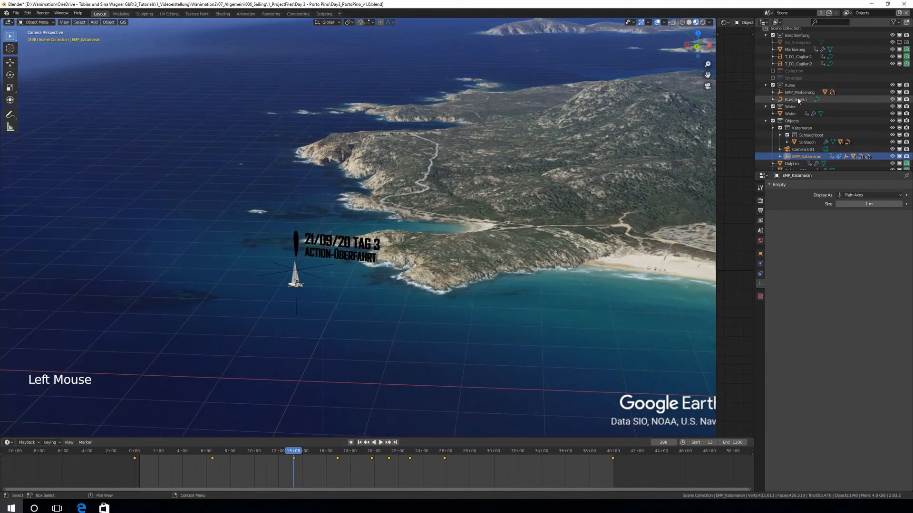
{"action": "left_click", "coordinate": [796, 100]}
{"action": "middle_click_drag", "start_coordinate": [505, 248], "coordinate": [481, 242], "text": "shift"}
{"action": "left_click_drag", "start_coordinate": [844, 405], "coordinate": [849, 406]}
{"action": "key", "text": "i"}
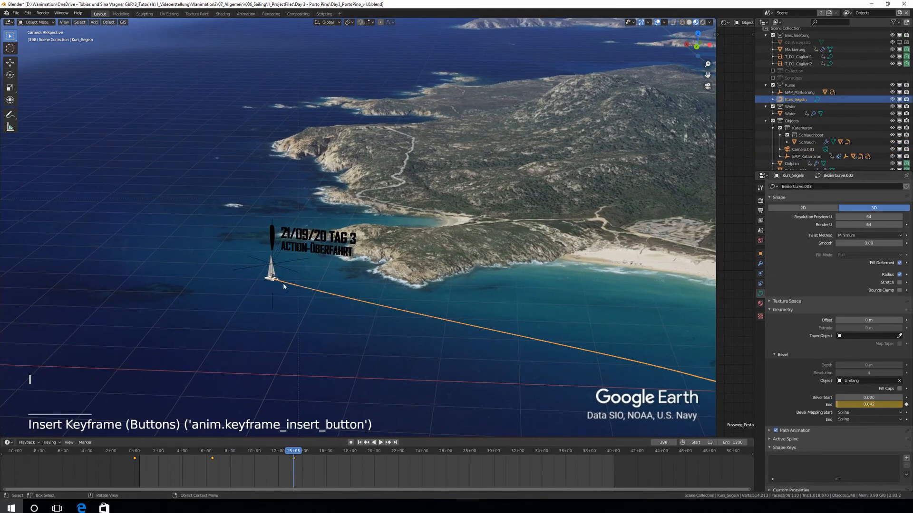
Collapse the Beschriftung and Schlauchboot collections, and go to the catamaran's keyframe at frame 508
{"action": "left_click", "coordinate": [272, 298]}
{"action": "key", "text": "Up"}
{"action": "left_click", "coordinate": [765, 36]}
{"action": "left_click", "coordinate": [779, 110]}
{"action": "left_click", "coordinate": [805, 124]}
{"action": "key", "text": "Up"}
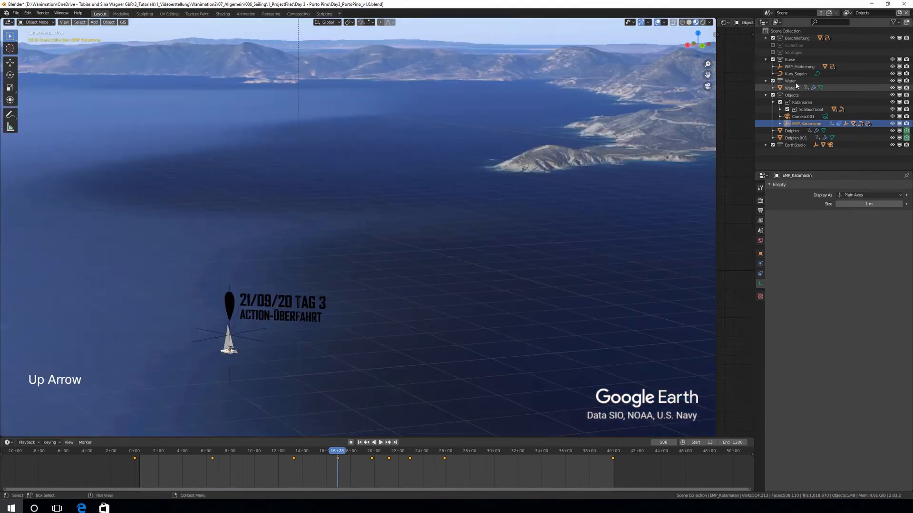
Adjust the Kurs_Segeln bevel end so the line stops at the boat on frame 508, and keyframe it
{"action": "left_click", "coordinate": [796, 74]}
{"action": "scroll", "coordinate": [358, 305], "scroll_direction": "down", "scroll_amount": 1}
{"action": "middle_click_drag", "start_coordinate": [350, 345], "coordinate": [393, 328], "text": "shift"}
{"action": "scroll", "coordinate": [358, 304], "scroll_direction": "down", "scroll_amount": 1}
{"action": "scroll", "coordinate": [392, 328], "scroll_direction": "down", "scroll_amount": 1}
{"action": "middle_click_drag", "start_coordinate": [392, 328], "coordinate": [400, 352], "text": "shift"}
{"action": "left_click_drag", "start_coordinate": [861, 405], "coordinate": [867, 405]}
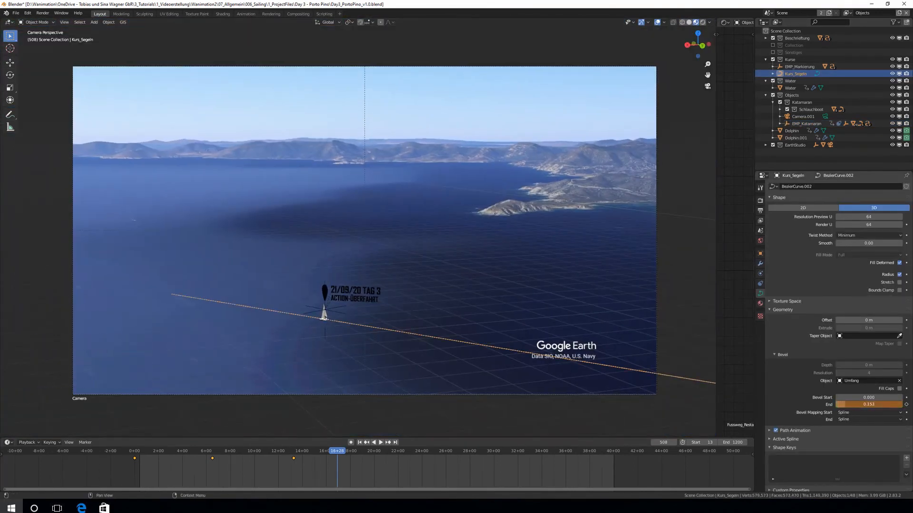
{"action": "left_click", "coordinate": [856, 406]}
{"action": "key", "text": "BackSpace"}
{"action": "key", "text": "BackSpace"}
{"action": "right_click", "coordinate": [873, 406]}
{"action": "key", "text": "i"}
At the catamaran's keyframe on frame 594, set the Kurs_Segeln bevel end to 0.294 and keyframe it
{"action": "left_click", "coordinate": [325, 323]}
{"action": "left_click", "coordinate": [324, 330]}
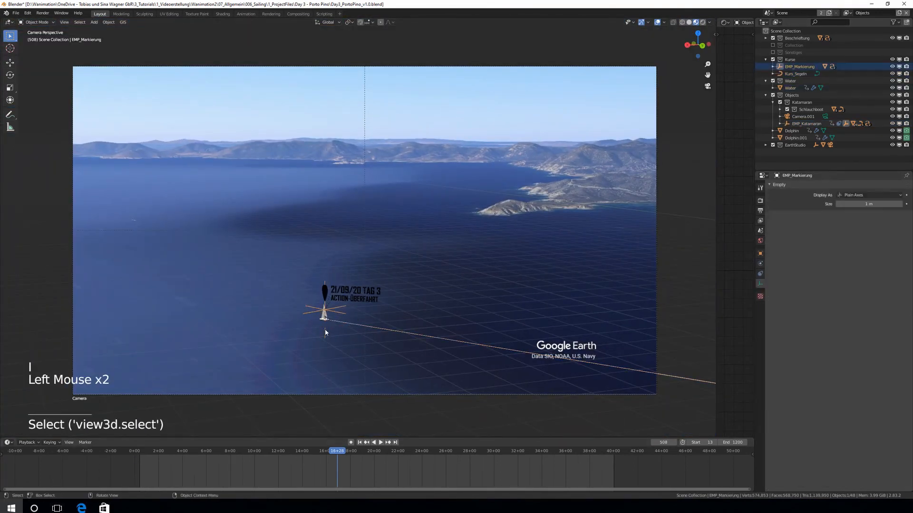
{"action": "left_click", "coordinate": [806, 124]}
{"action": "key", "text": "Up"}
{"action": "left_click", "coordinate": [796, 74]}
{"action": "middle_click_drag", "start_coordinate": [478, 334], "coordinate": [467, 331], "text": "shift"}
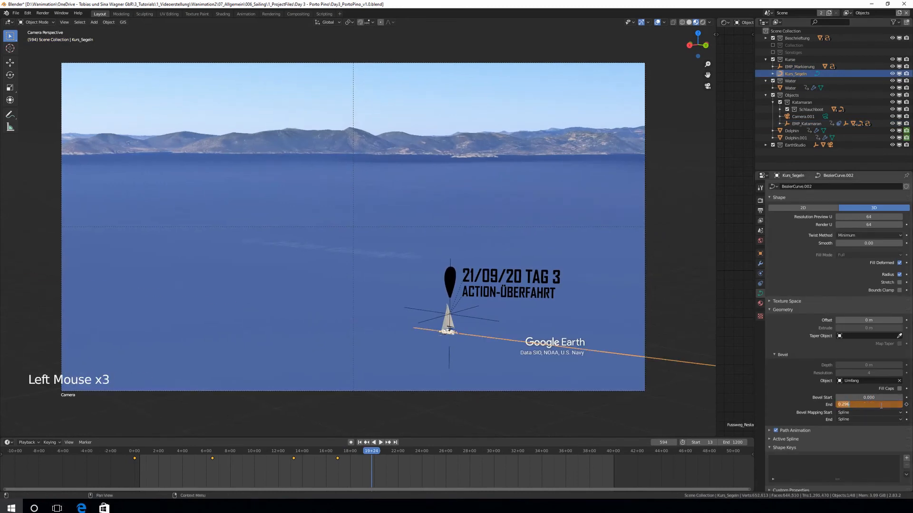
{"action": "key", "text": "Return"}
{"action": "key", "text": "i"}
Match the Kurs_Segeln bevel end to the boat's position at frame 637 and keyframe it, collapsing the Water collection
{"action": "left_click", "coordinate": [806, 123]}
{"action": "key", "text": "Up"}
{"action": "left_click", "coordinate": [796, 74]}
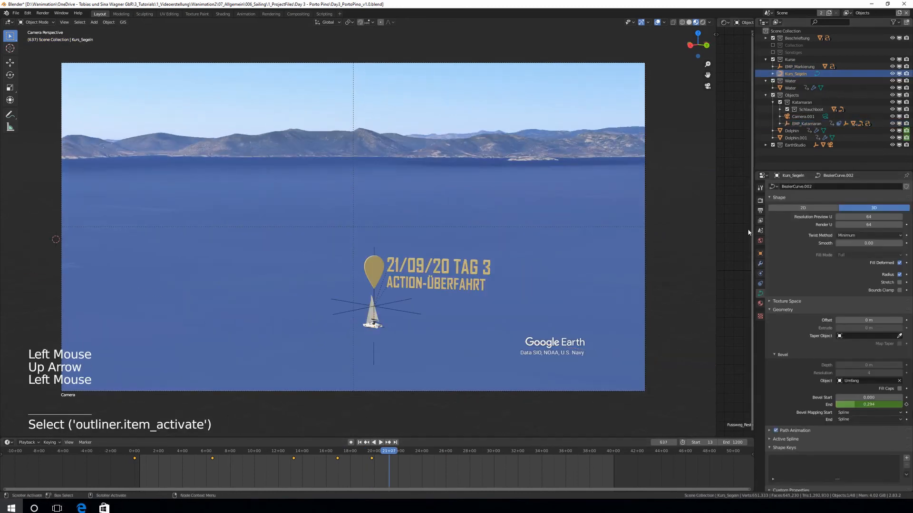
{"action": "left_click", "coordinate": [766, 81]}
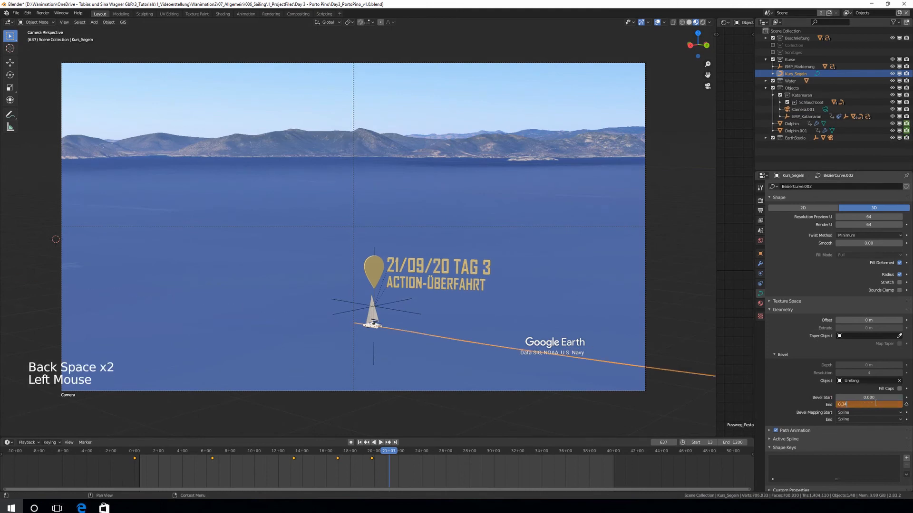
{"action": "key", "text": "i"}
Match the Kurs_Segeln bevel end to the boat at the catamaran's keyframe on frame 690 and keyframe it
{"action": "left_click", "coordinate": [807, 116]}
{"action": "key", "text": "Up"}
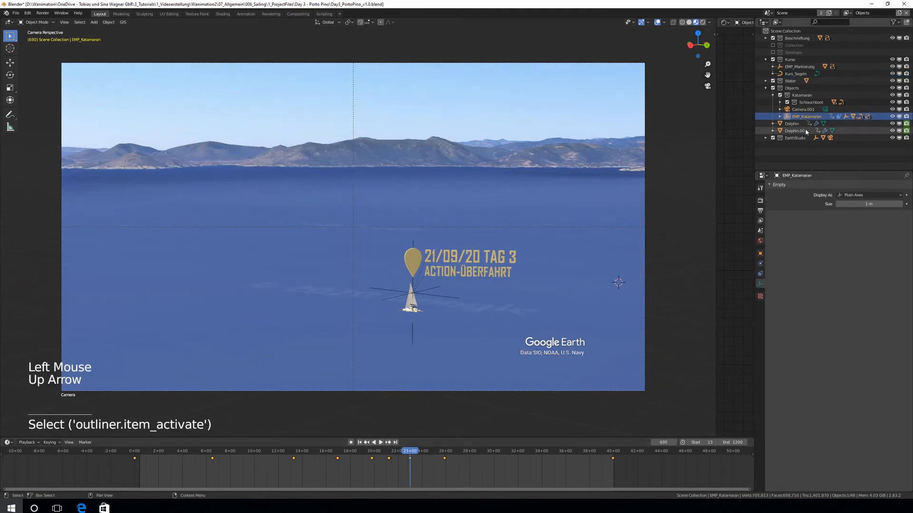
{"action": "left_click", "coordinate": [795, 73]}
{"action": "key", "text": "i"}
Adjust the Kurs_Segeln bevel end to reach the boat at the catamaran's keyframe on frame 776, and keyframe it
{"action": "left_click", "coordinate": [807, 116]}
{"action": "key", "text": "Up"}
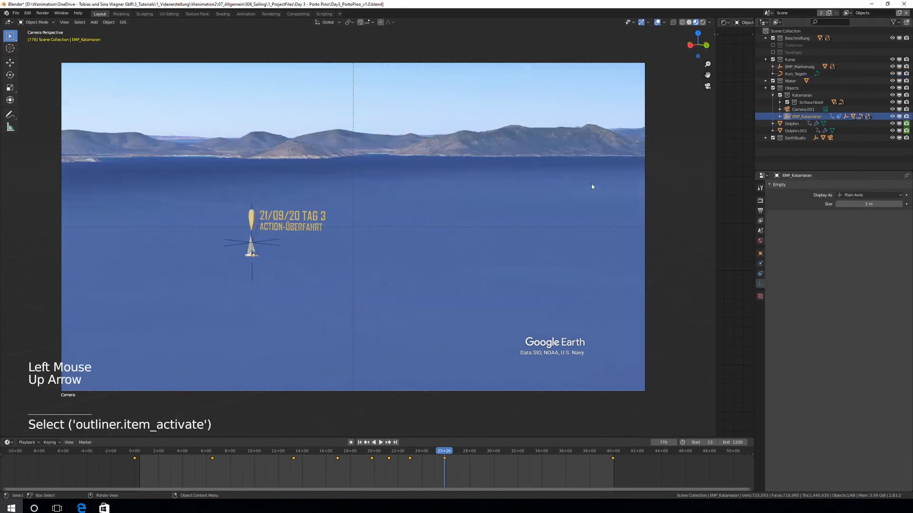
{"action": "left_click", "coordinate": [796, 74]}
{"action": "left_click", "coordinate": [796, 74]}
{"action": "key", "text": "Return"}
{"action": "key", "text": "i"}
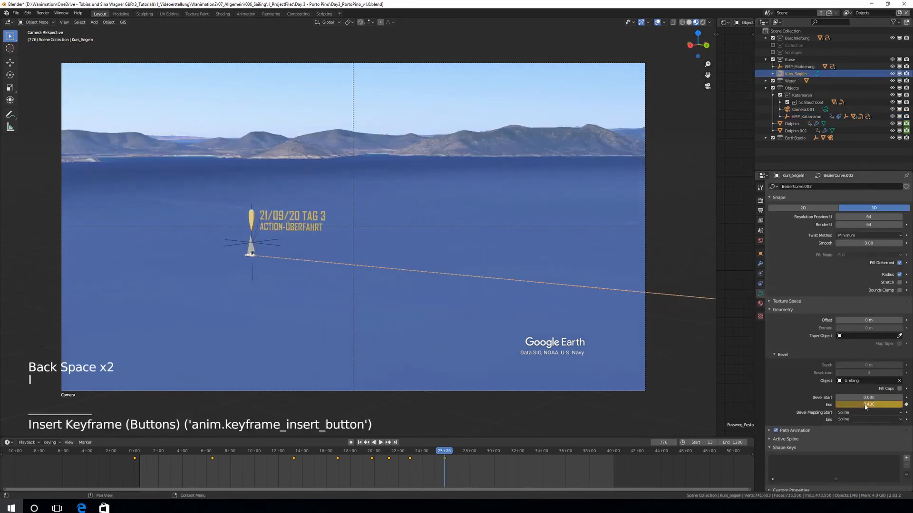
At the catamaran's last keyframe on frame 1198, set the Kurs_Segeln bevel end to 1.000 and keyframe it
{"action": "left_click", "coordinate": [807, 116]}
{"action": "key", "text": "Up"}
{"action": "left_click", "coordinate": [795, 73]}
{"action": "left_click", "coordinate": [796, 74]}
{"action": "key", "text": "i"}
Set the curve's bevel keyframes to Linear interpolation and play back the animation
{"action": "key", "text": "t"}
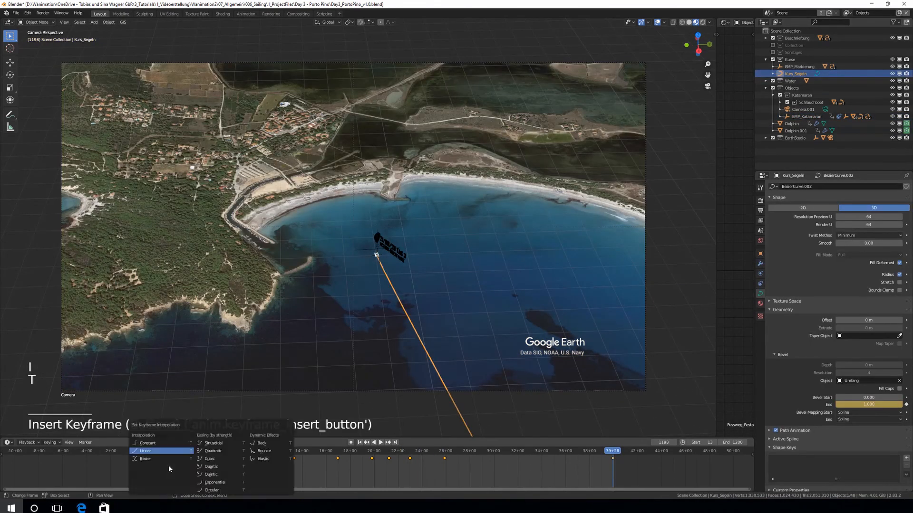
{"action": "left_click", "coordinate": [166, 452]}
{"action": "key", "text": "space"}
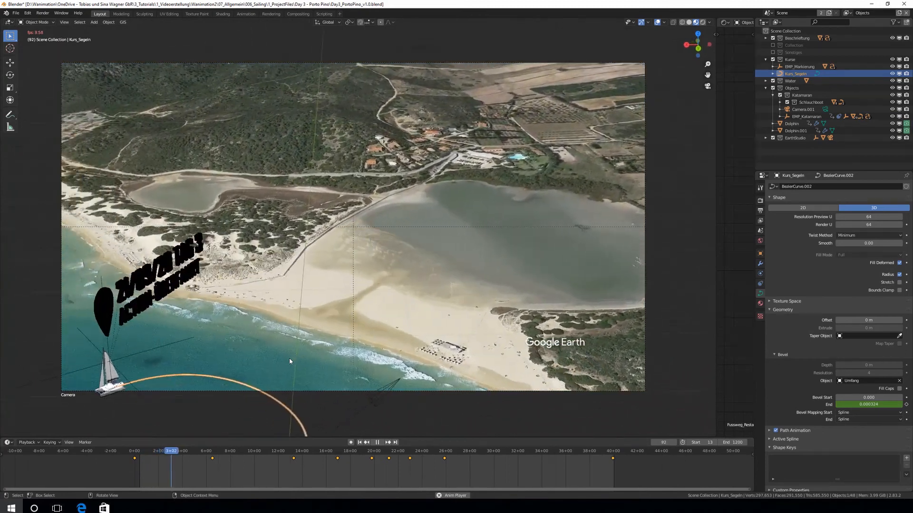